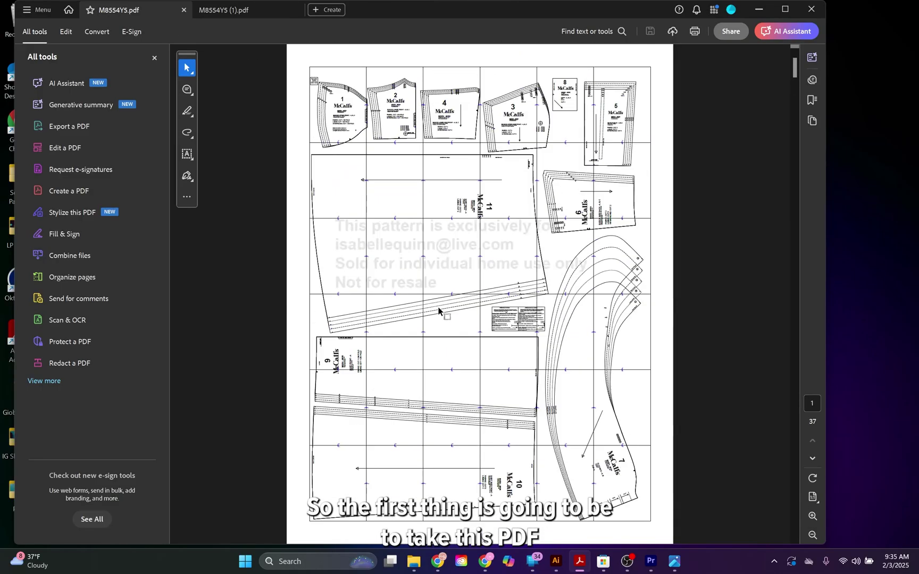
scroll(438, 310, down, 5)
scroll(438, 310, down, 1)
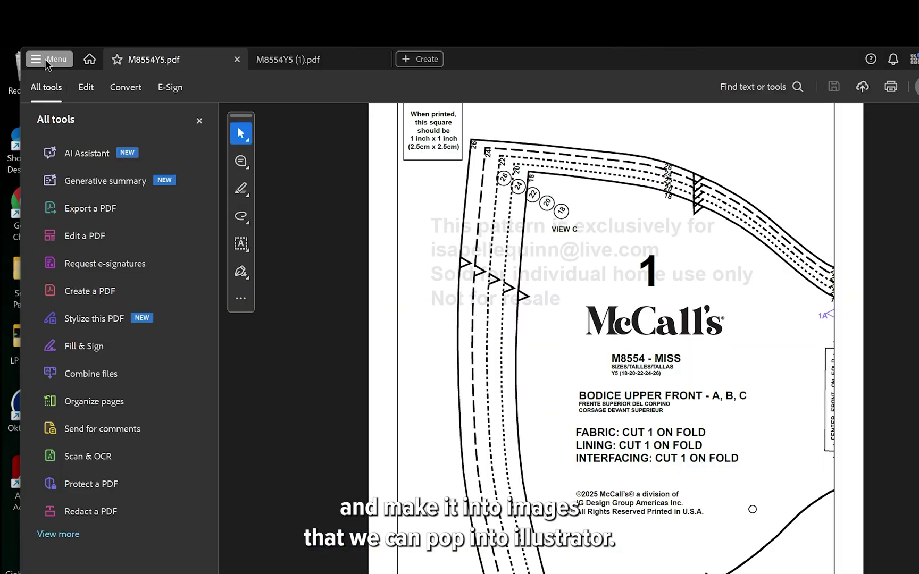
- Export the pattern PDF's pages as JPEG images and bring up the Plus sizes folder
click(48, 60)
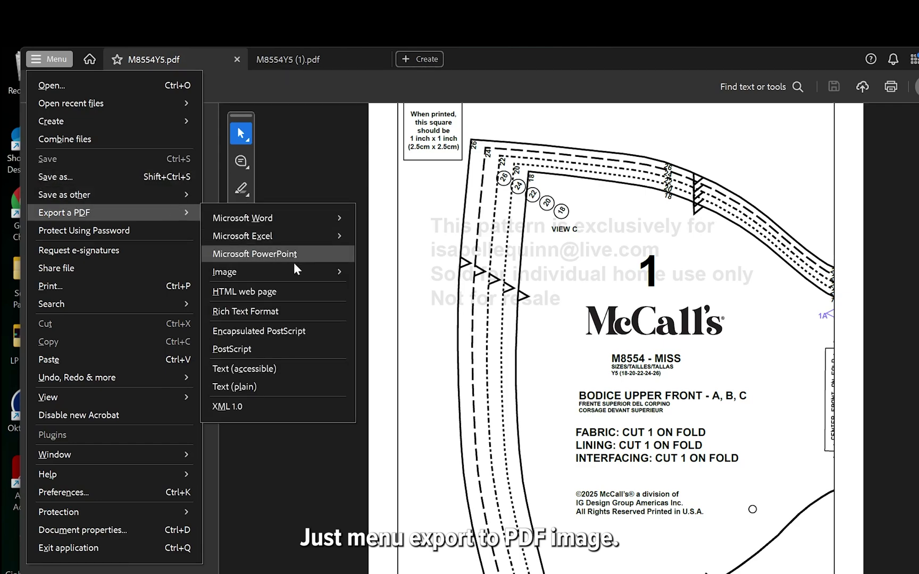
mouse_move(224, 272)
mouse_move(274, 272)
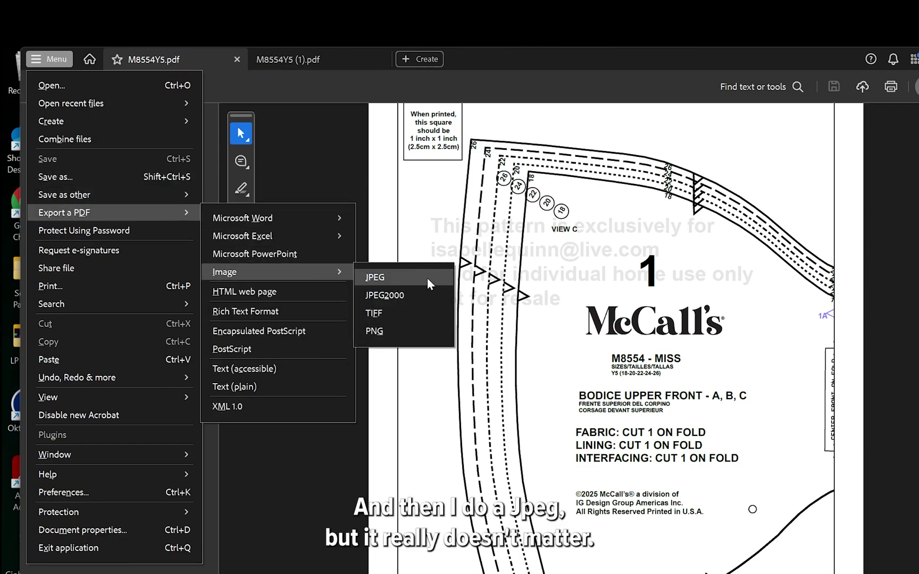
click(390, 254)
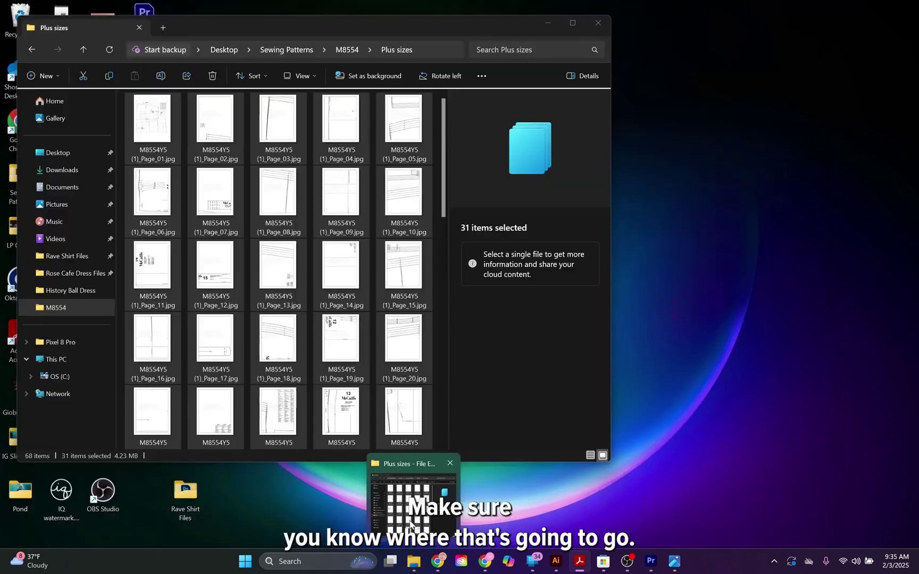
click(410, 526)
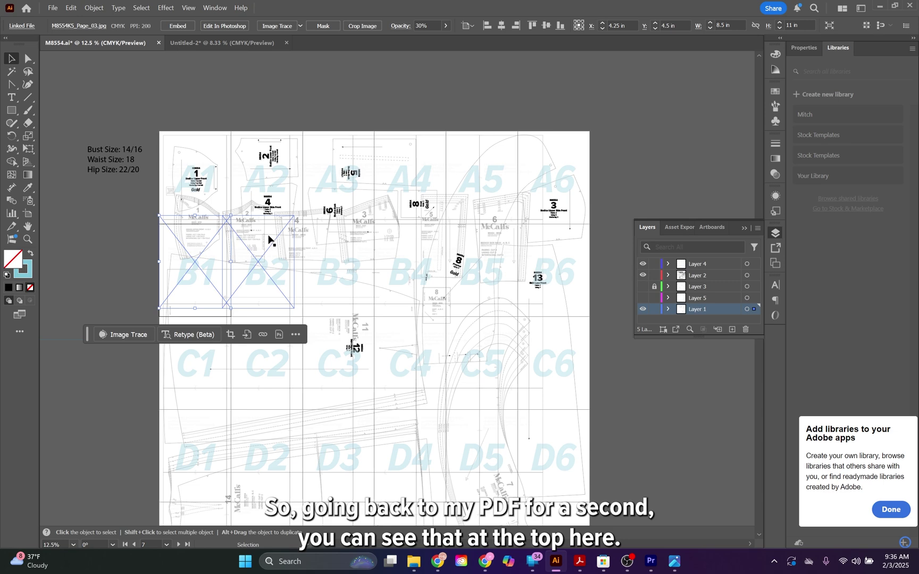
- Bring the pattern PDF back into view to review its six-by-six page grid
mouse_move(579, 561)
click(535, 503)
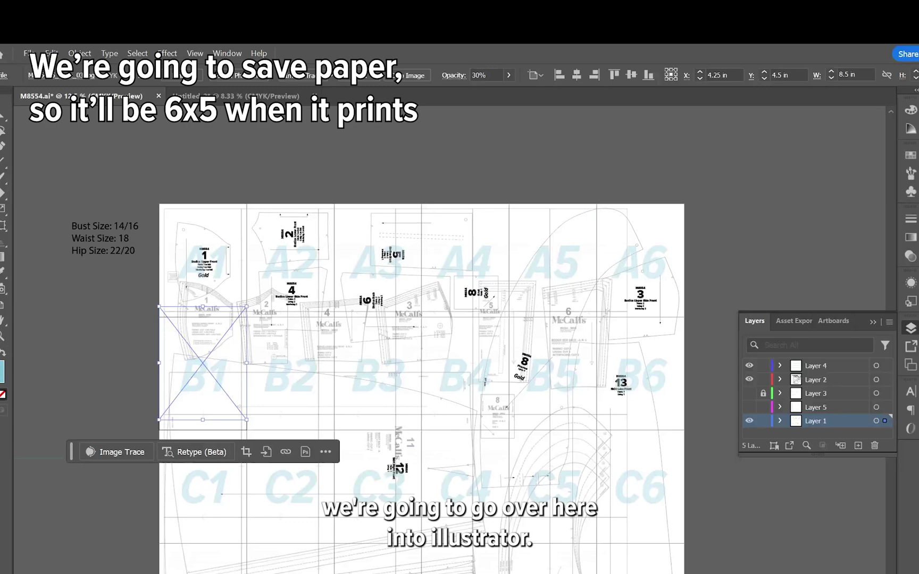
- Create a 30-artboard document in six columns with zero spacing and compare it to the PDF
click(29, 52)
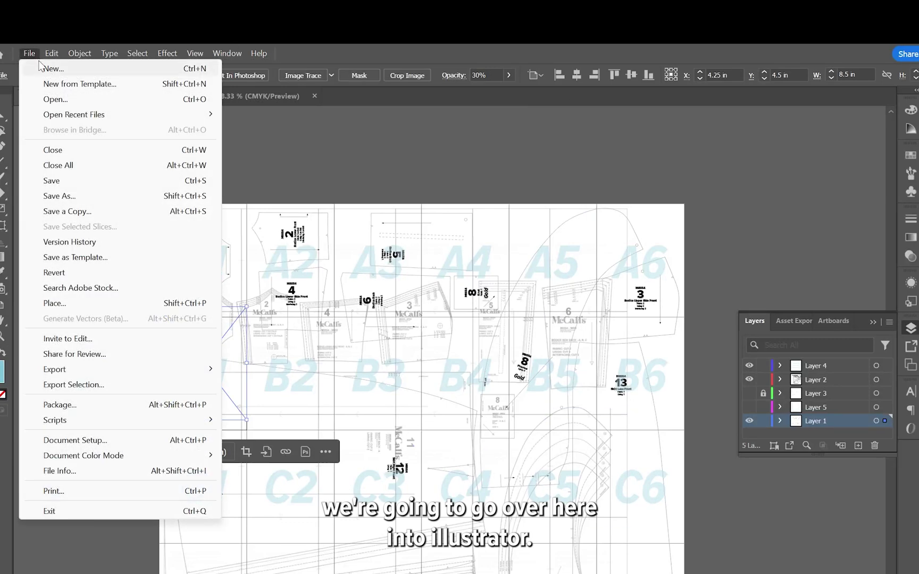
click(44, 69)
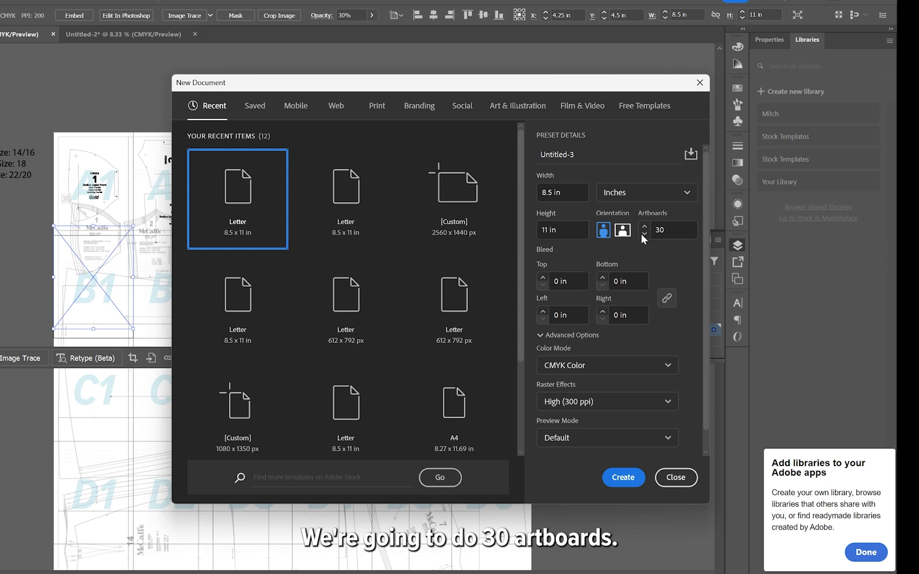
scroll(681, 230, down, 1)
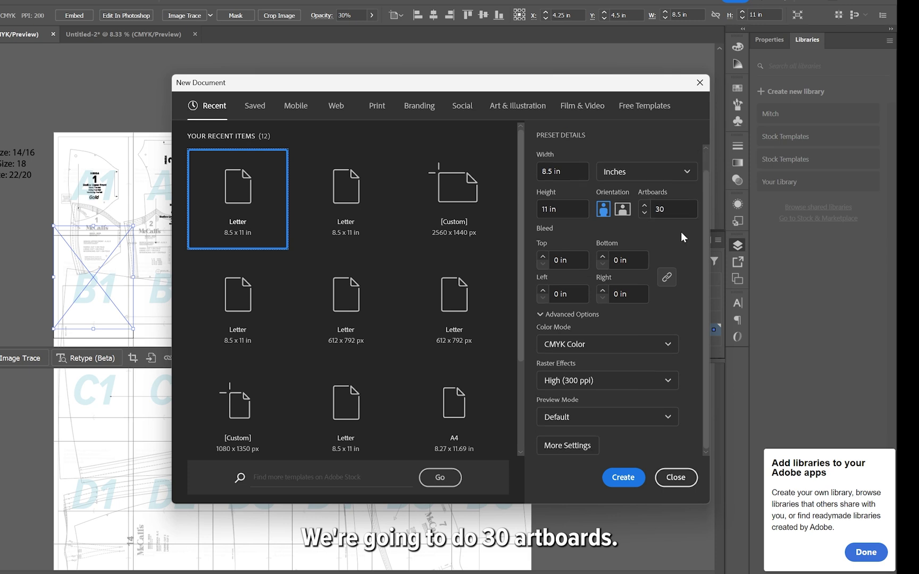
scroll(671, 200, up, 1)
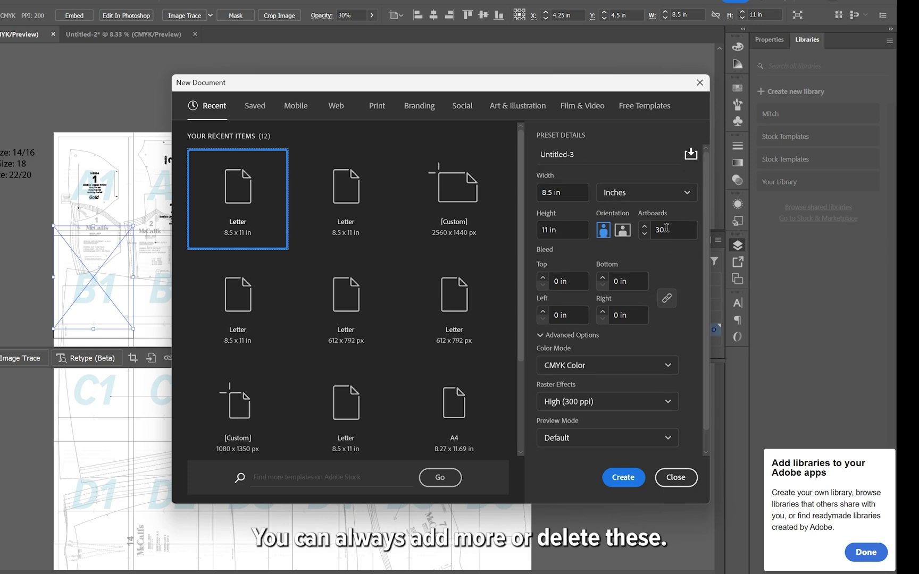
scroll(674, 230, down, 1)
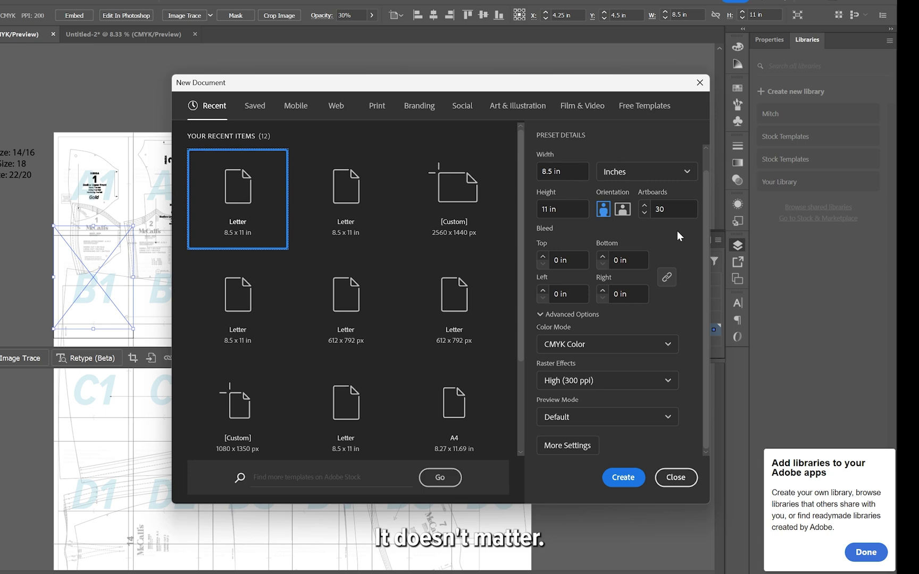
click(567, 444)
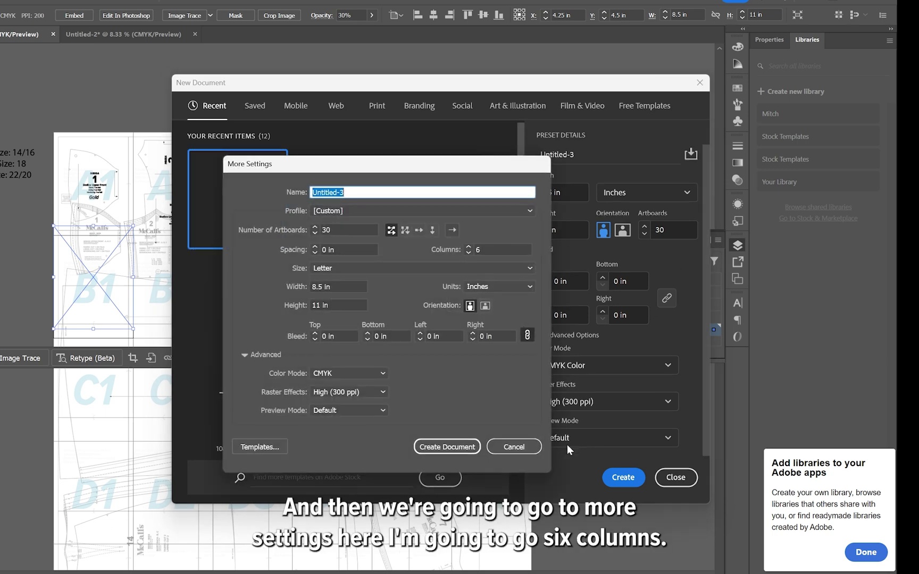
click(484, 250)
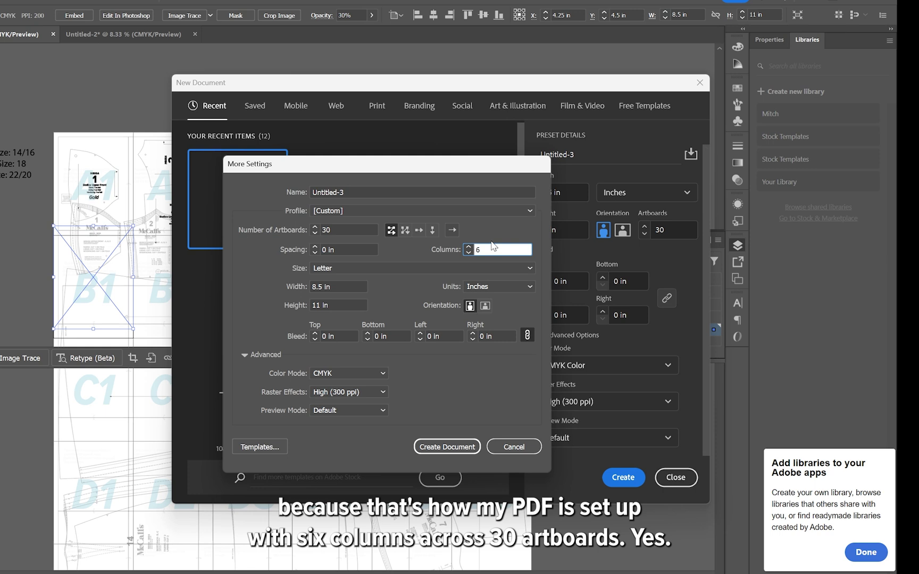
click(333, 229)
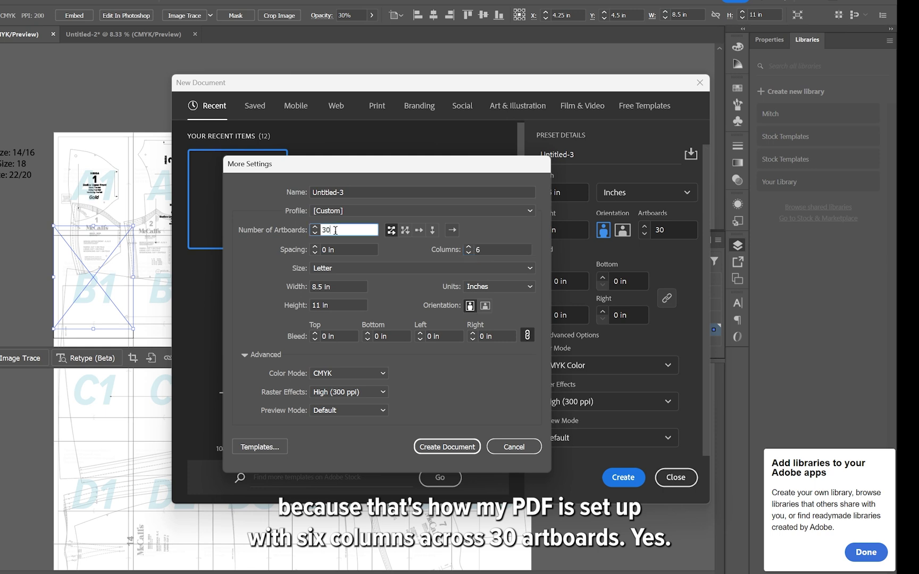
click(340, 251)
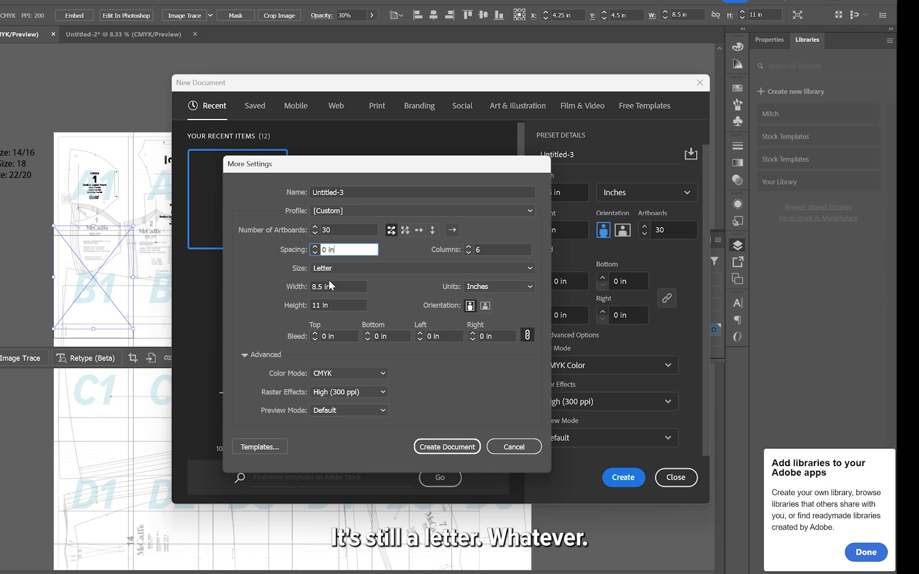
click(446, 446)
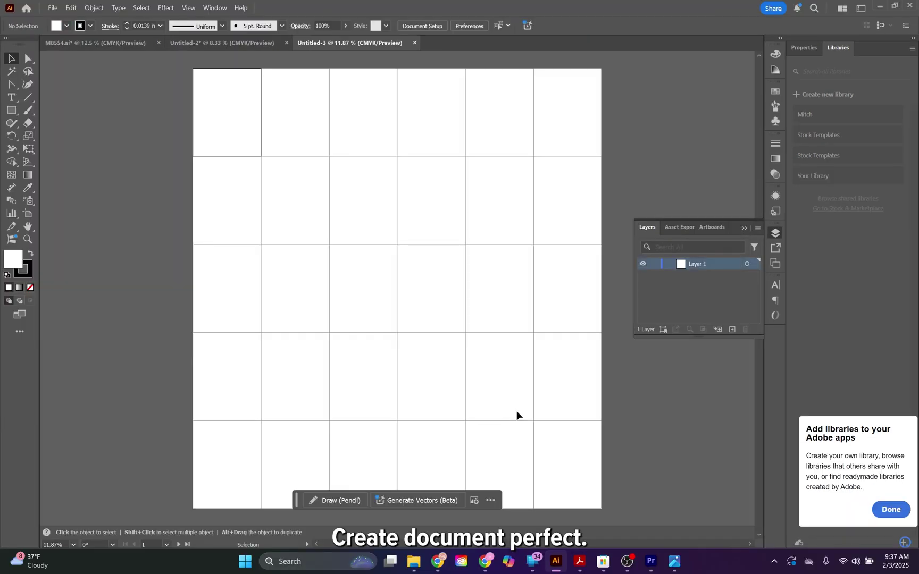
mouse_move(485, 561)
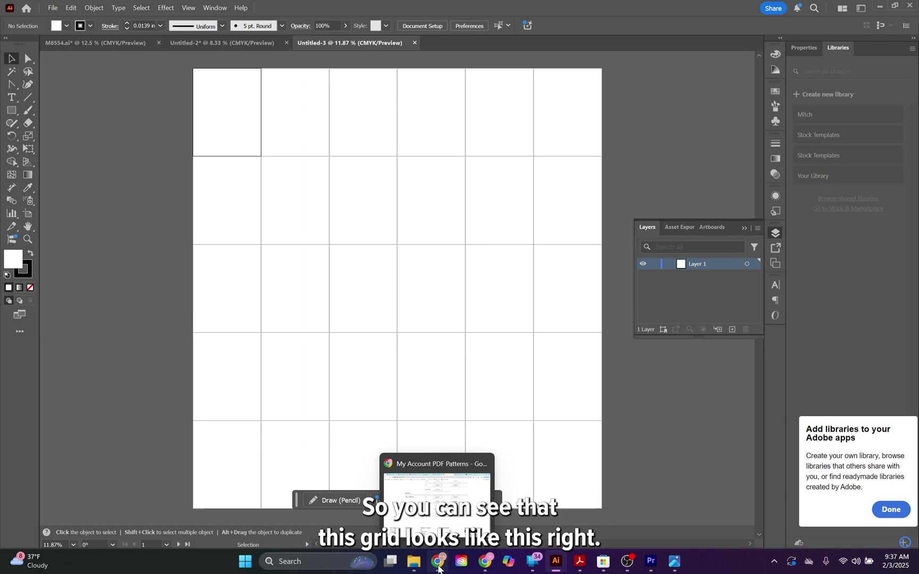
mouse_move(579, 562)
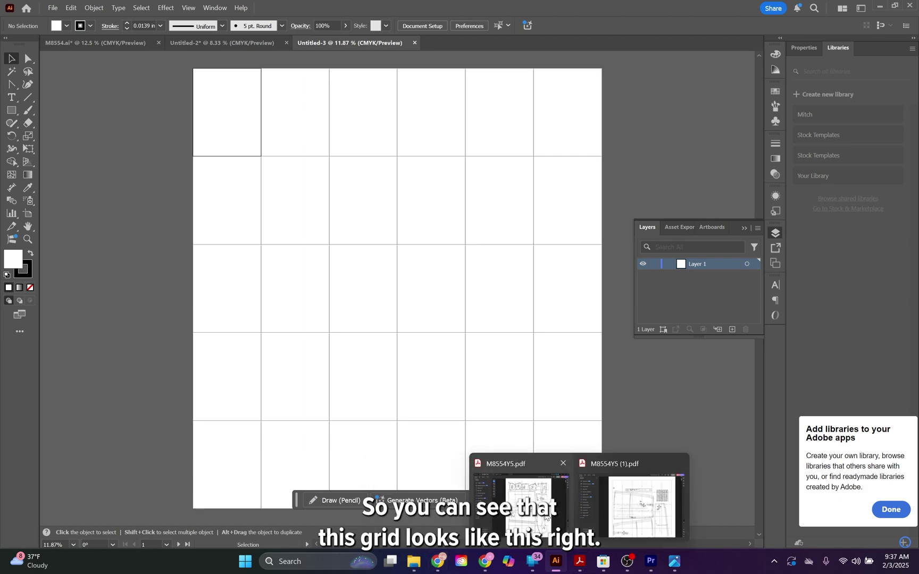
click(542, 519)
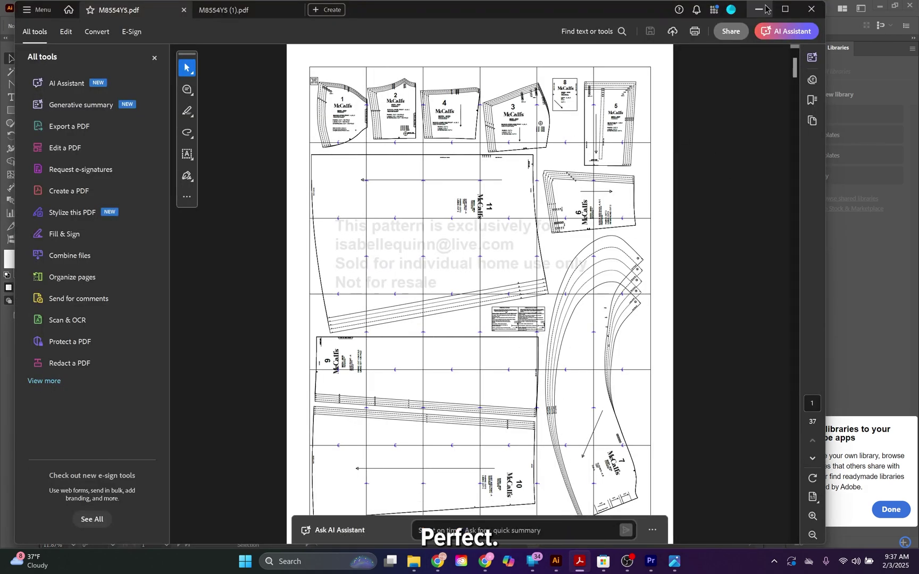
key(alt+Tab)
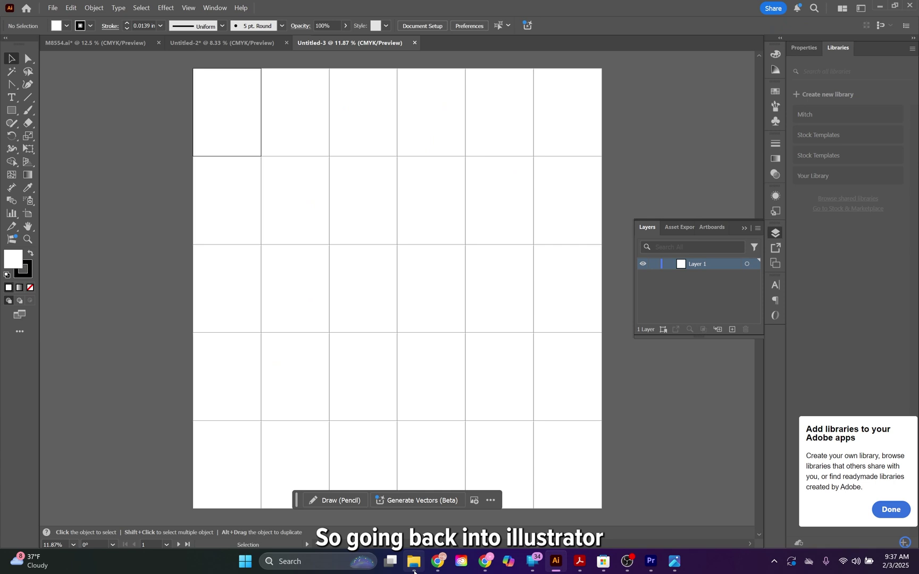
- Load the exported page images and fill the rightmost column, including Page_30 and Page_29
click(414, 562)
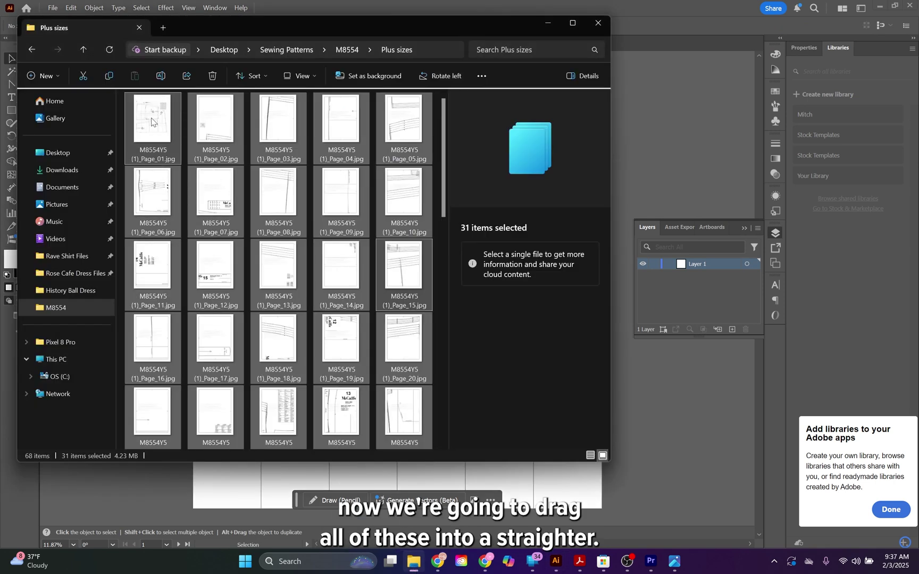
drag(151, 118, 653, 116)
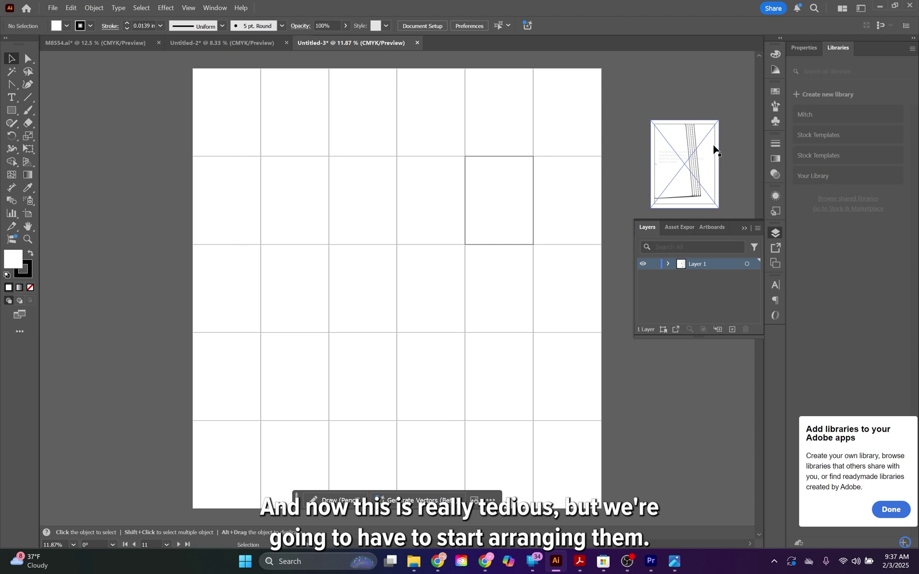
drag(532, 418, 599, 444)
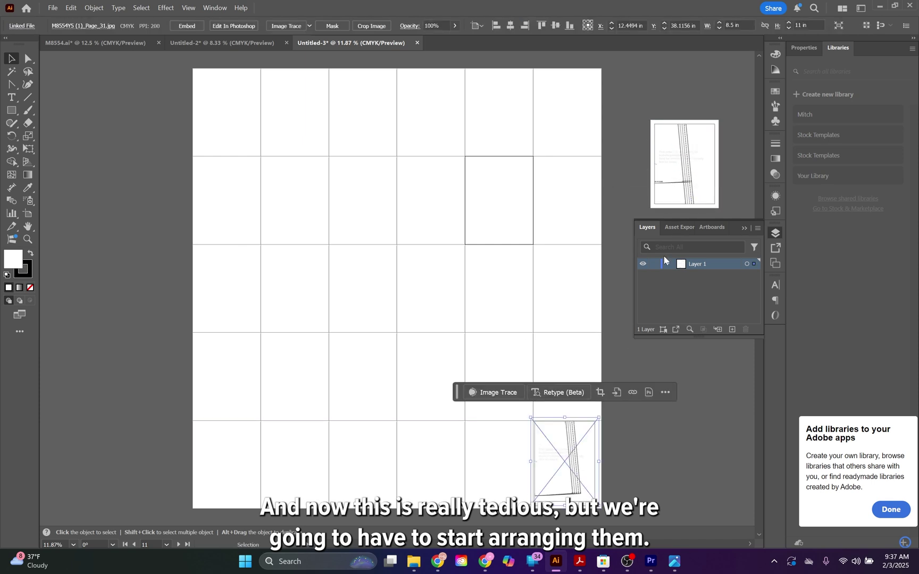
drag(678, 192, 565, 404)
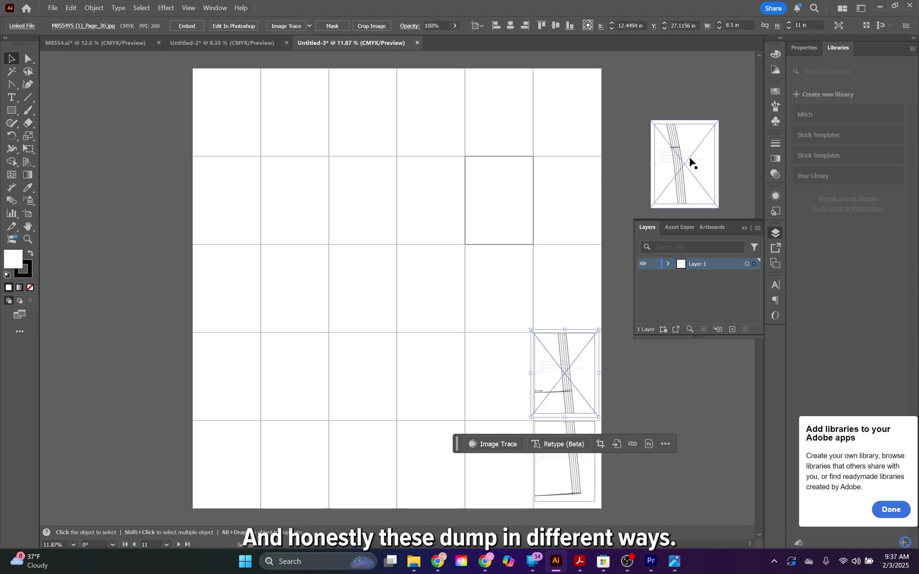
drag(689, 163, 570, 287)
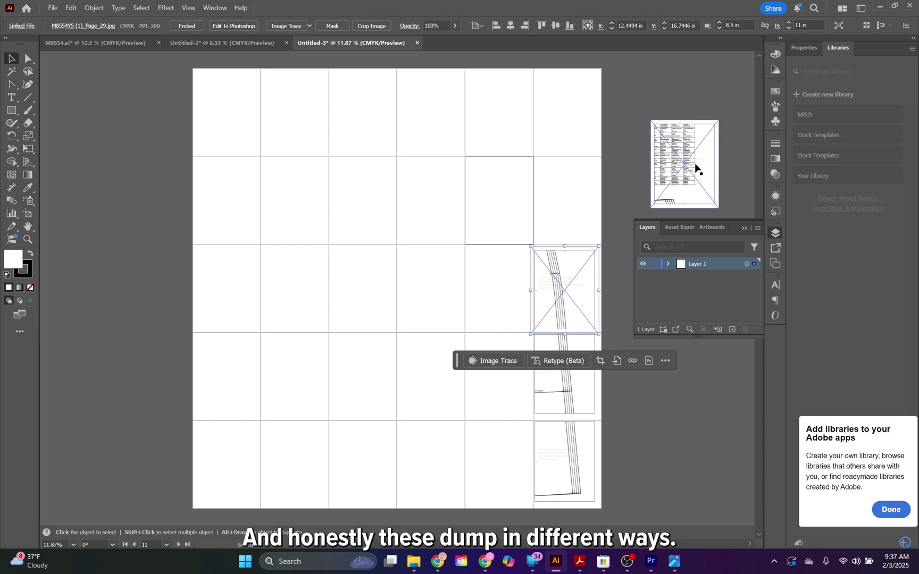
drag(695, 168, 578, 208)
drag(663, 165, 560, 116)
- Fill the second column from the right, including Page_24, and start the third column
mouse_move(671, 150)
mouse_down()
mouse_move(407, 434)
mouse_move(486, 441)
mouse_up()
mouse_move(682, 166)
mouse_down()
mouse_move(480, 402)
mouse_move(485, 307)
mouse_move(479, 303)
mouse_up()
drag(648, 190, 501, 220)
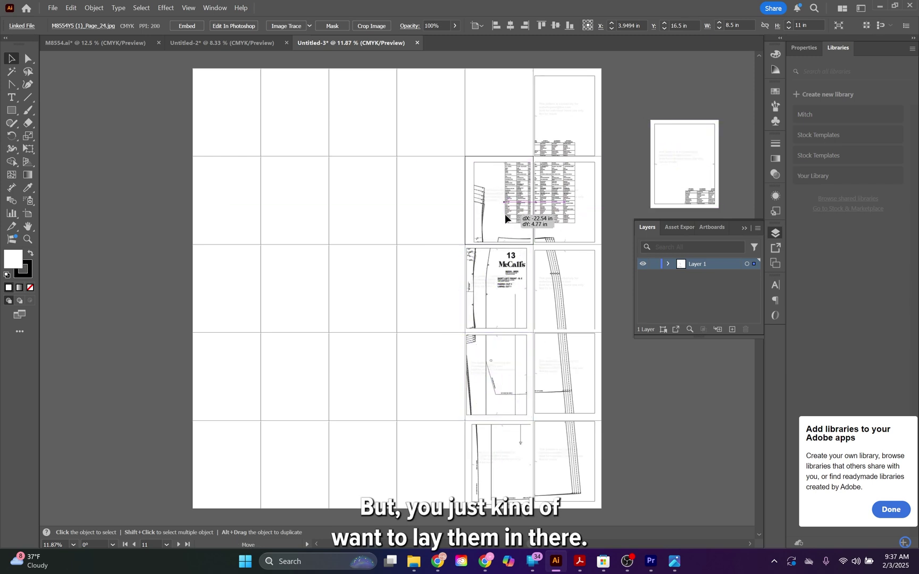
drag(655, 175, 488, 118)
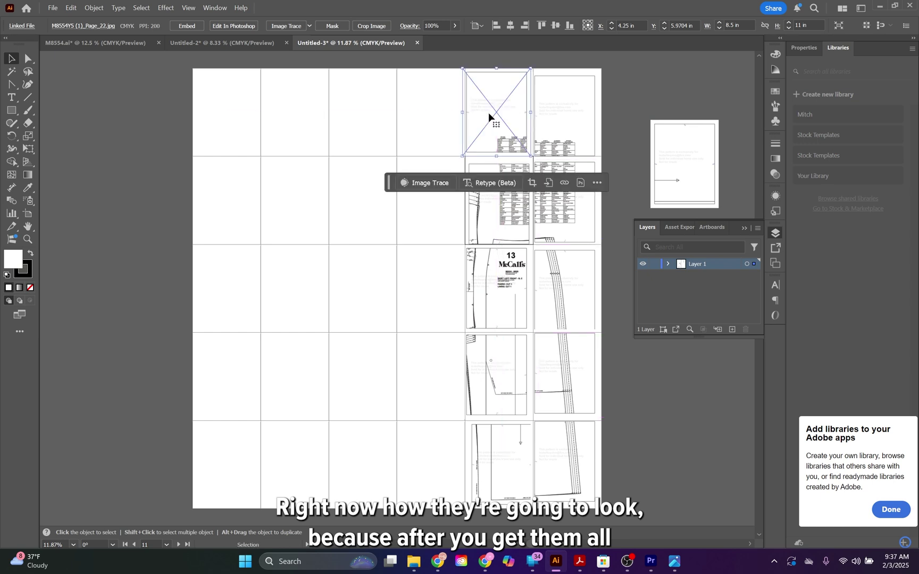
mouse_move(706, 172)
mouse_down()
mouse_move(452, 472)
mouse_move(414, 390)
mouse_move(419, 410)
mouse_move(402, 330)
mouse_up()
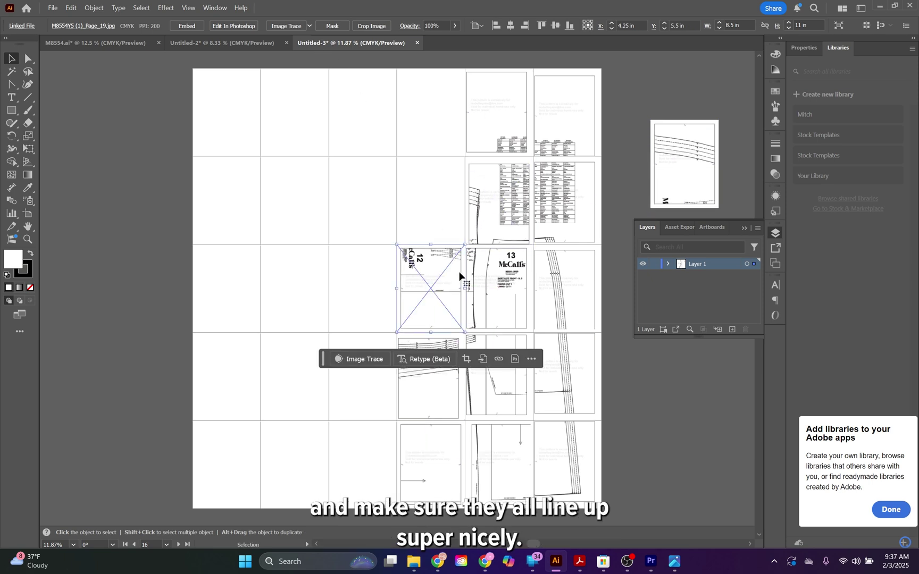
- Hide the blue A1–D6 grid labels and the traced piece labels on Layer 2
click(87, 51)
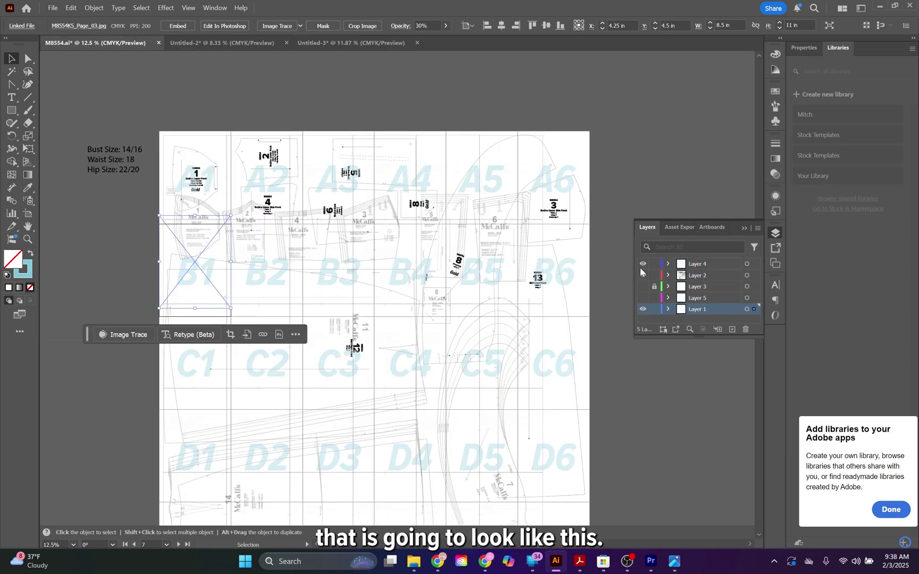
click(642, 264)
click(642, 274)
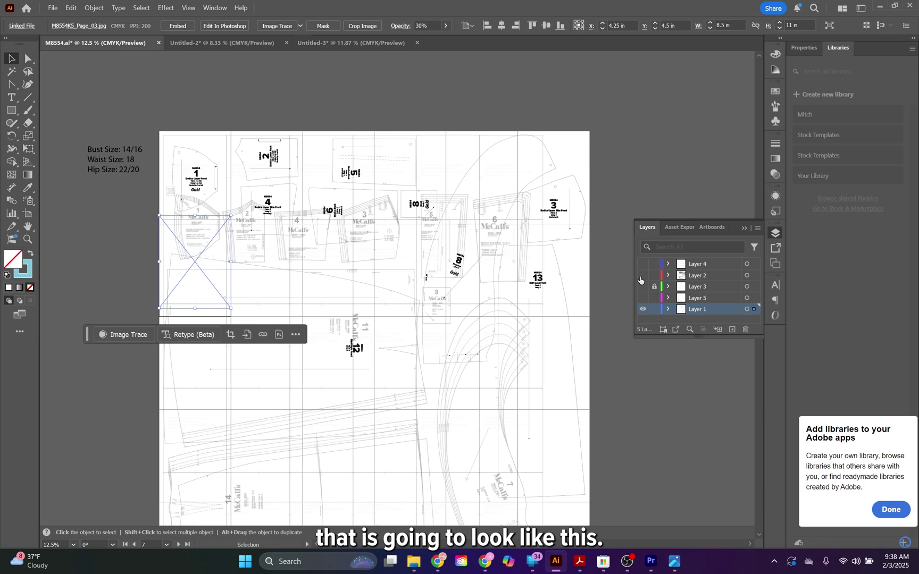
key(ctrl+equal)
key(ctrl+equal)
key(ctrl+equal)
scroll(639, 380, left, 3)
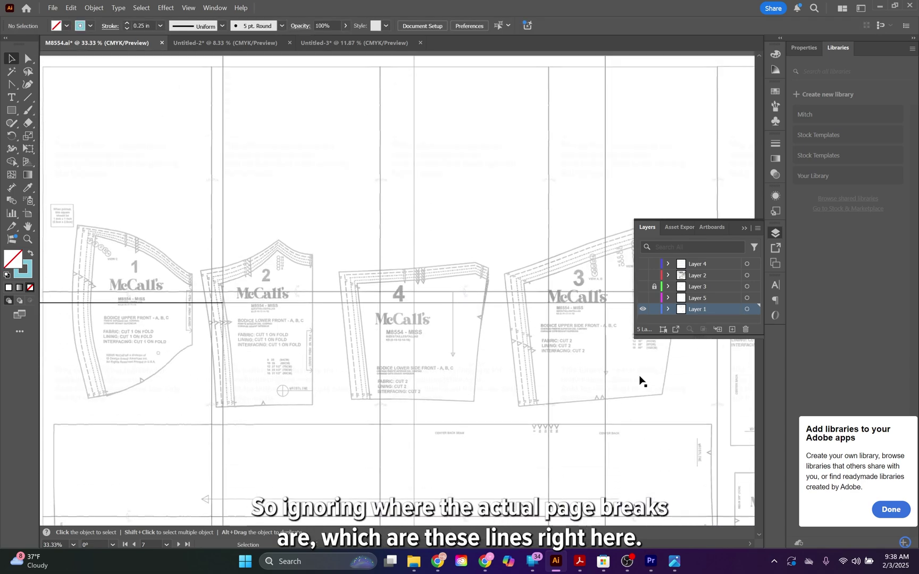
scroll(641, 380, up, 3)
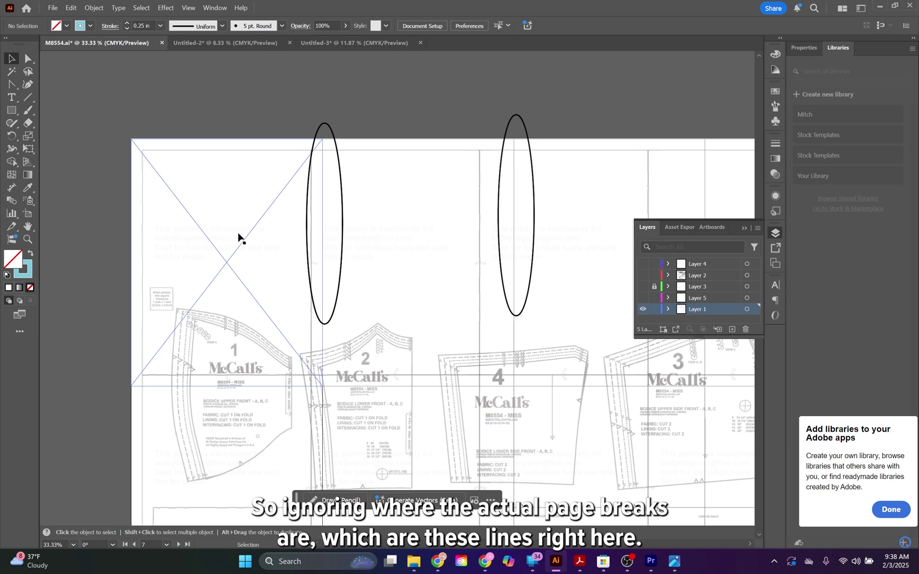
- Fit the page images edge to edge and set them to Multiply at 30% opacity
mouse_move(279, 254)
mouse_down()
mouse_move(210, 247)
mouse_move(279, 257)
mouse_up()
scroll(353, 184, down, 1)
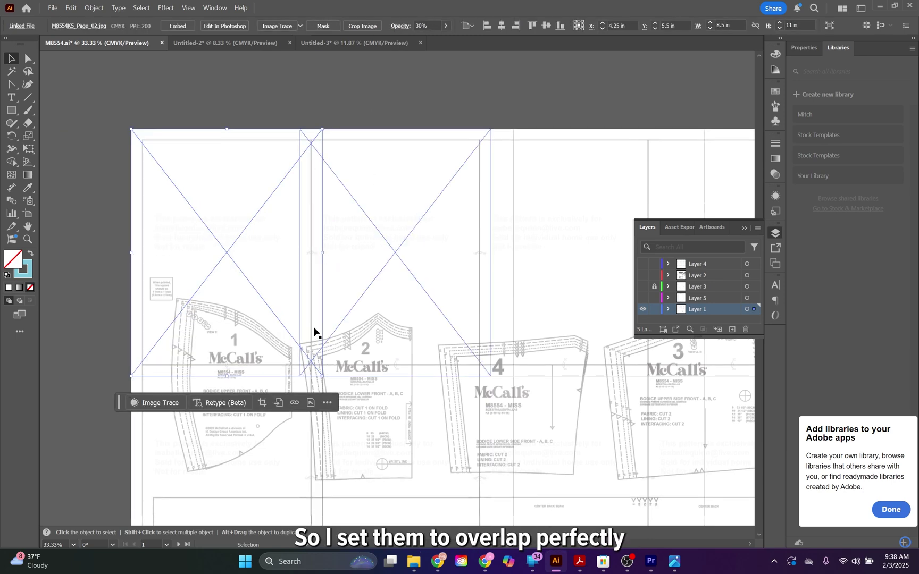
scroll(314, 333, down, 3)
scroll(318, 283, down, 3)
scroll(312, 342, down, 3)
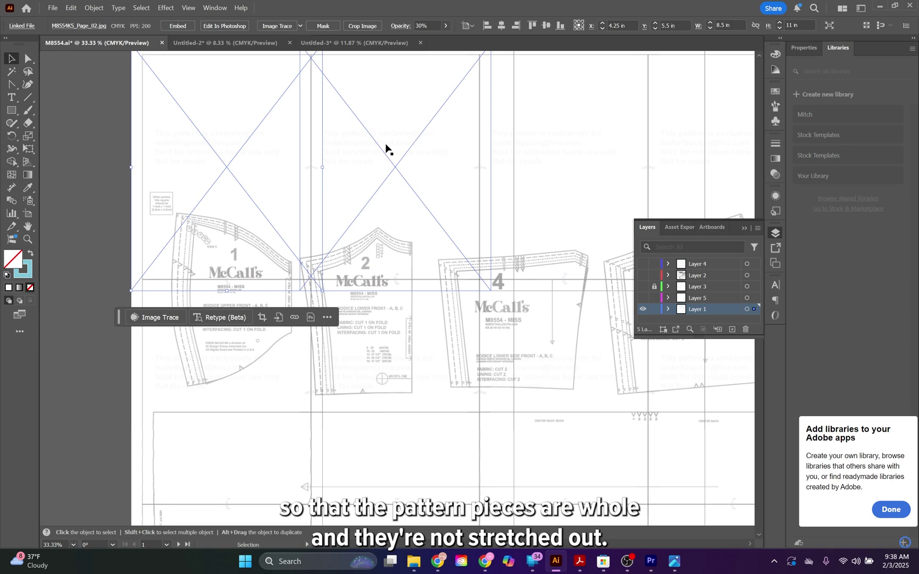
scroll(418, 345, right, 3)
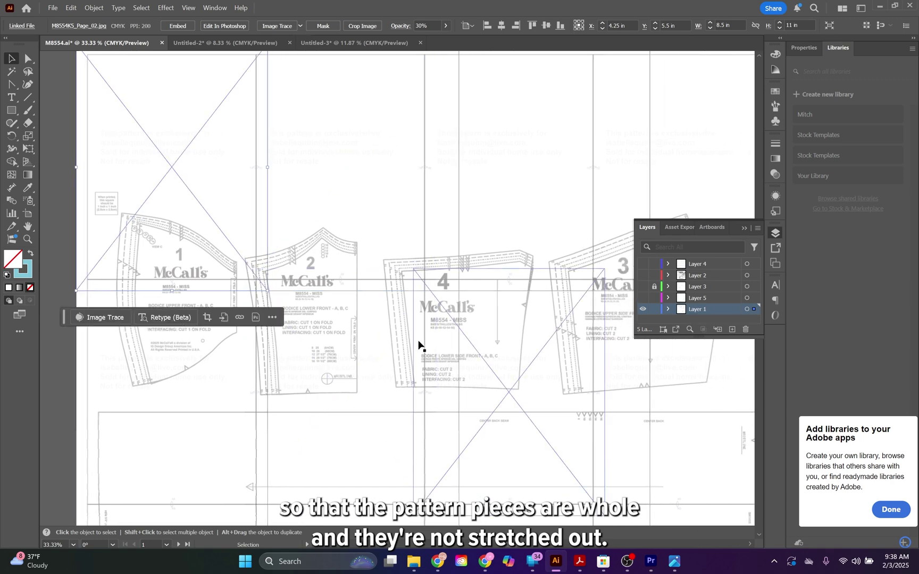
scroll(426, 442, down, 3)
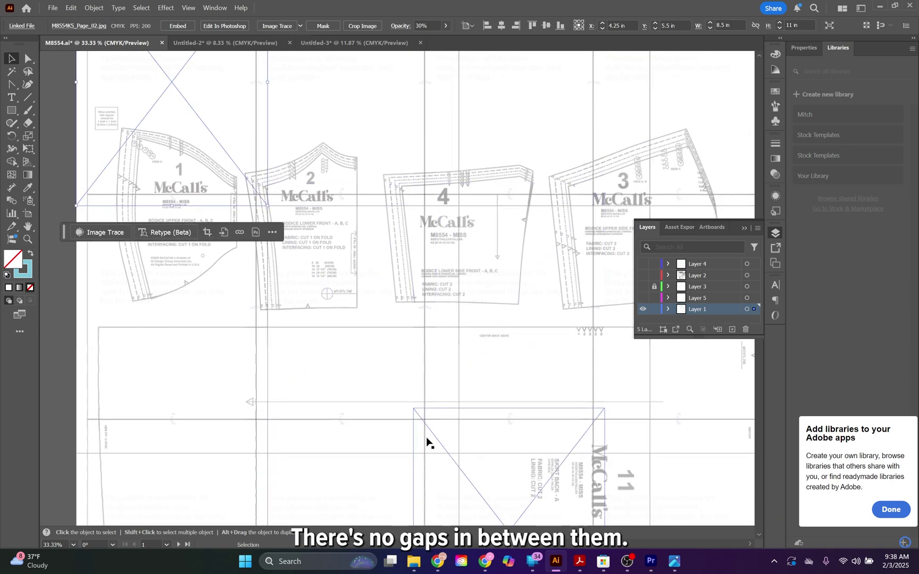
scroll(412, 189, up, 3)
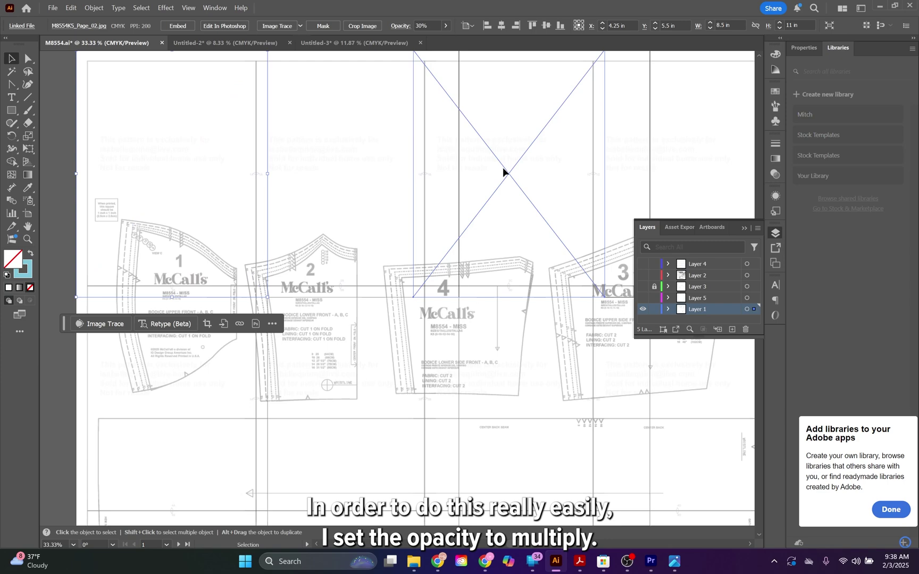
click(503, 171)
click(400, 26)
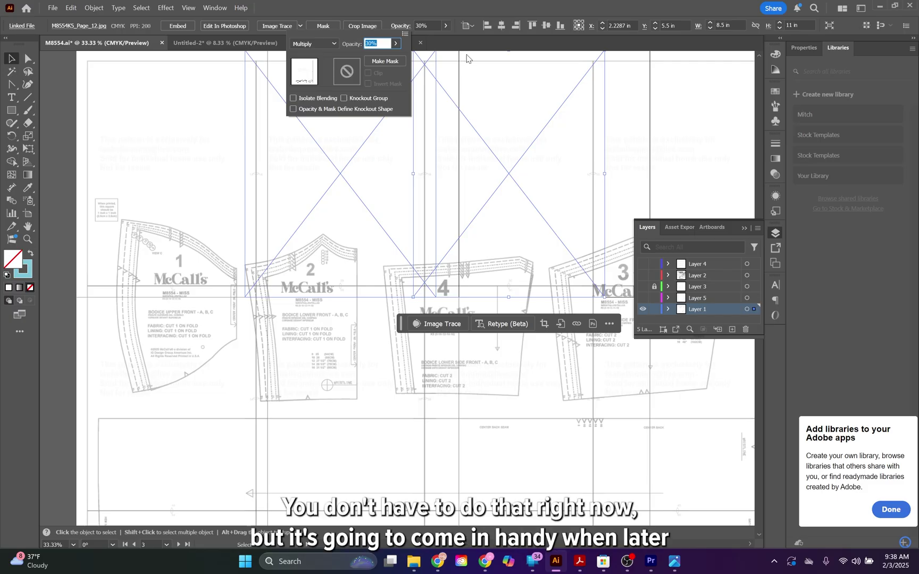
click(466, 58)
drag(465, 58, 278, 338)
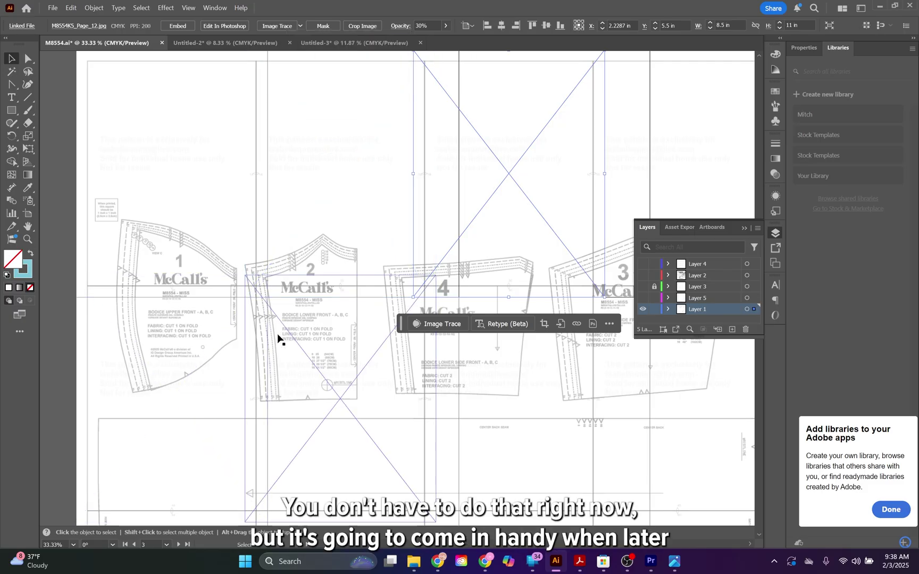
scroll(292, 326, down, 2)
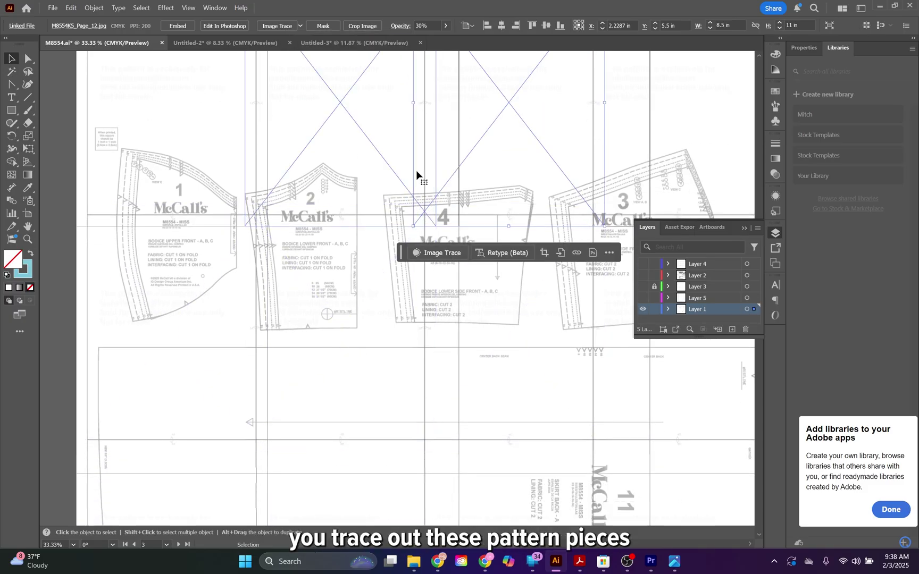
scroll(328, 267, down, 2)
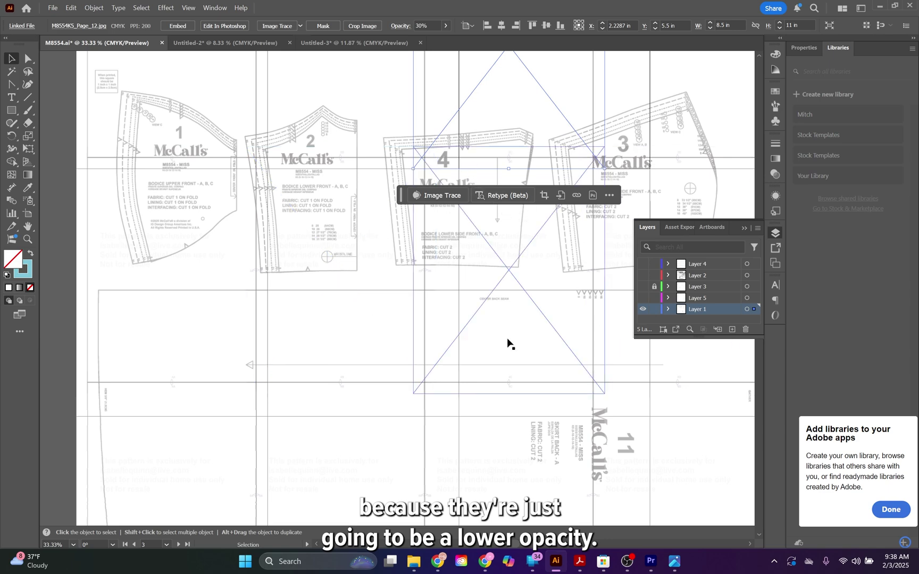
scroll(191, 226, up, 1)
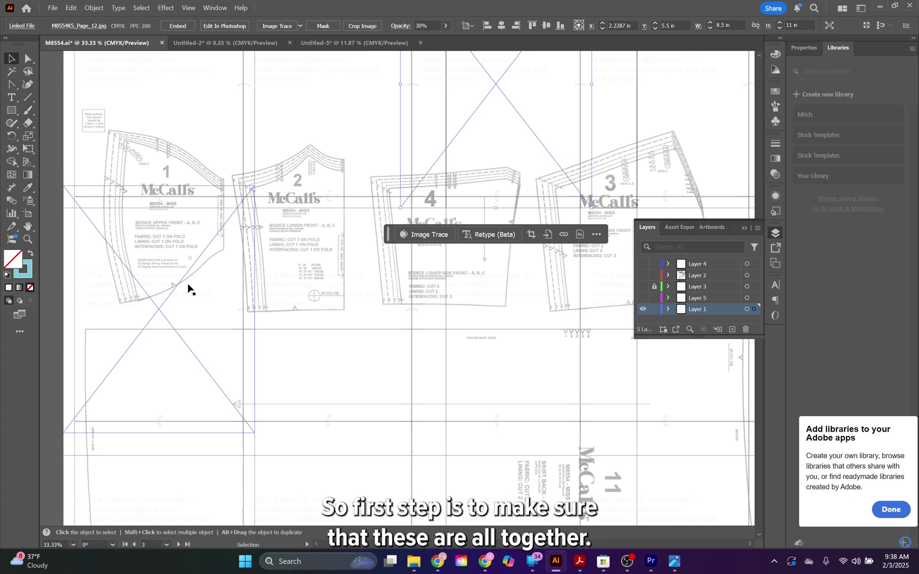
scroll(565, 237, right, 3)
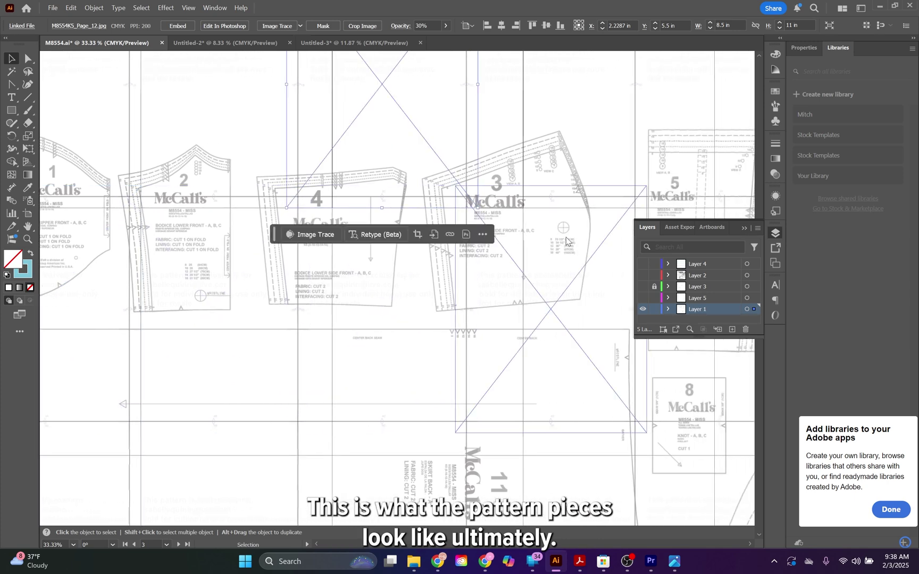
scroll(566, 242, right, 2)
scroll(565, 242, right, 2)
scroll(566, 242, right, 2)
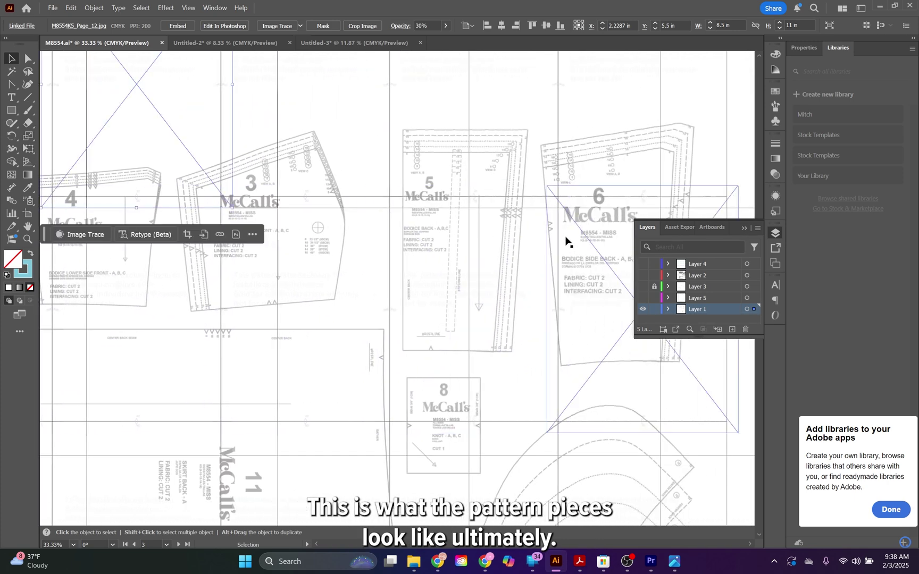
scroll(566, 242, right, 2)
scroll(566, 242, down, 2)
scroll(566, 242, down, 1)
scroll(565, 241, down, 2)
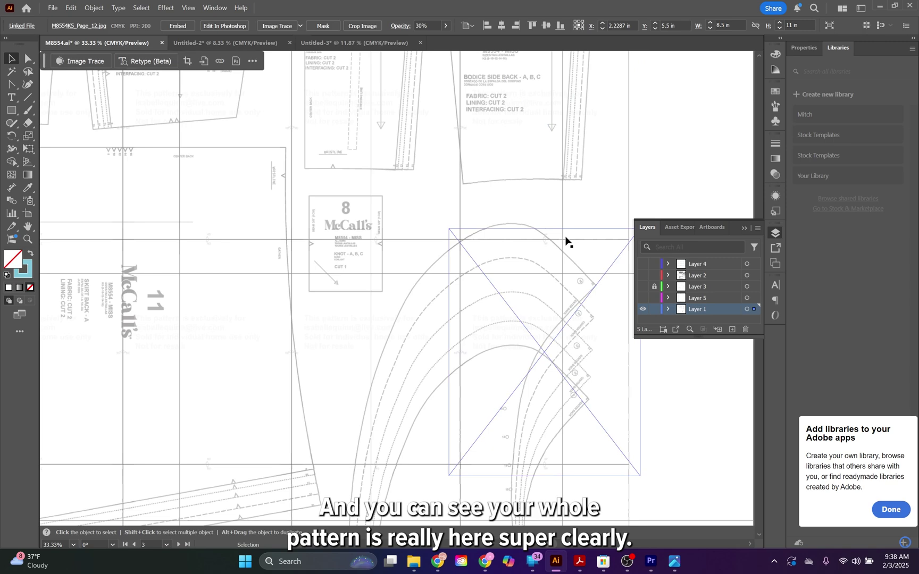
scroll(566, 241, left, 2)
scroll(565, 241, left, 2)
scroll(566, 242, left, 2)
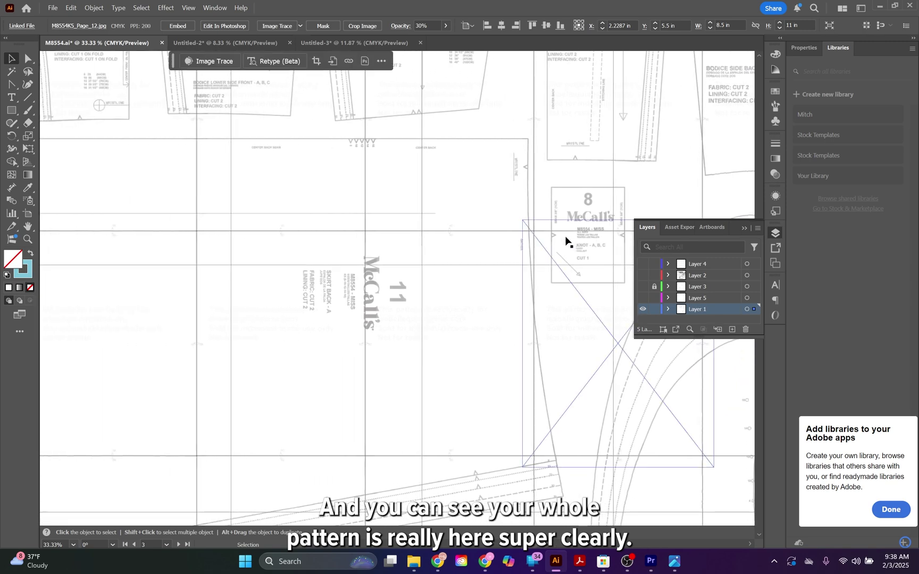
- Toggle Layer 1 and Layer 3 visibility to compare the two parts, ending with both shown
click(641, 306)
click(641, 286)
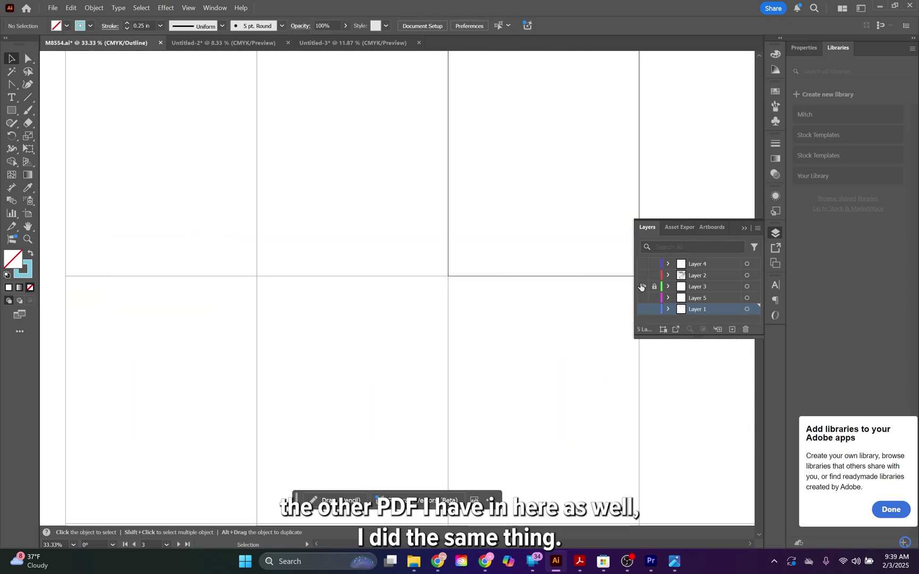
scroll(475, 323, down, 2)
scroll(475, 323, down, 1)
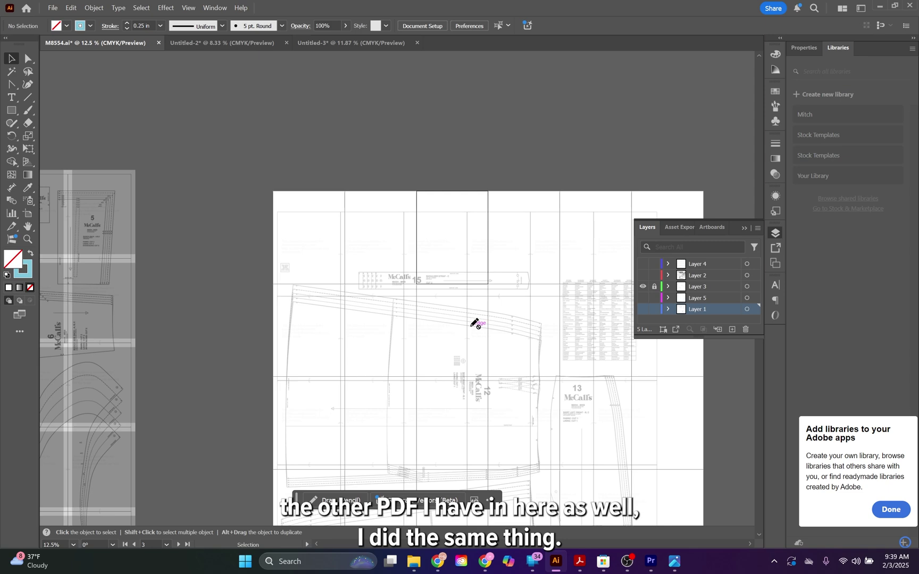
scroll(474, 324, right, 1)
scroll(475, 324, down, 1)
scroll(474, 323, down, 2)
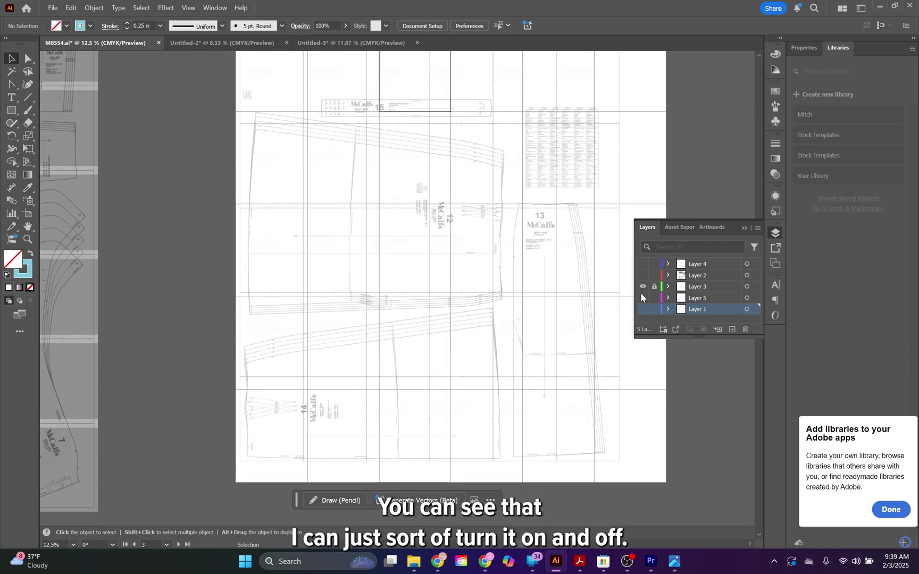
click(642, 287)
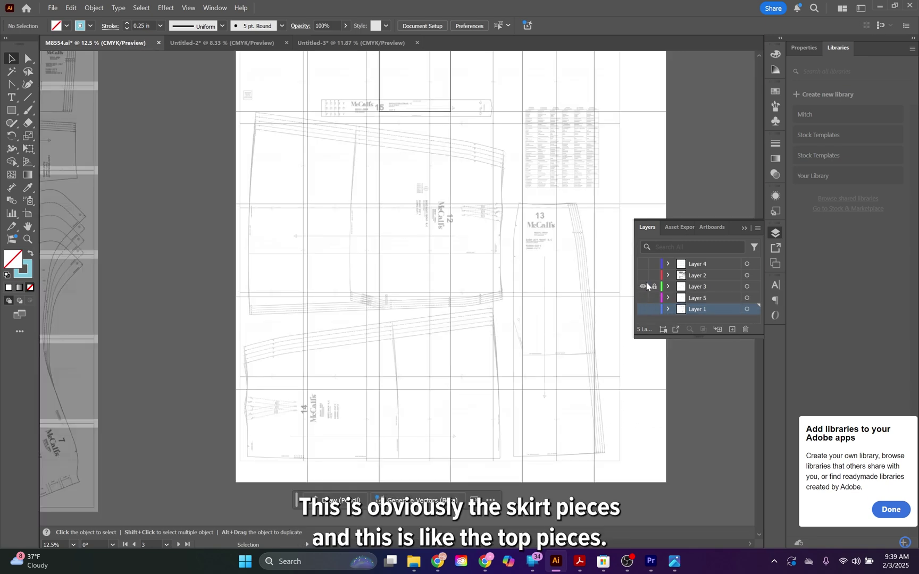
click(643, 287)
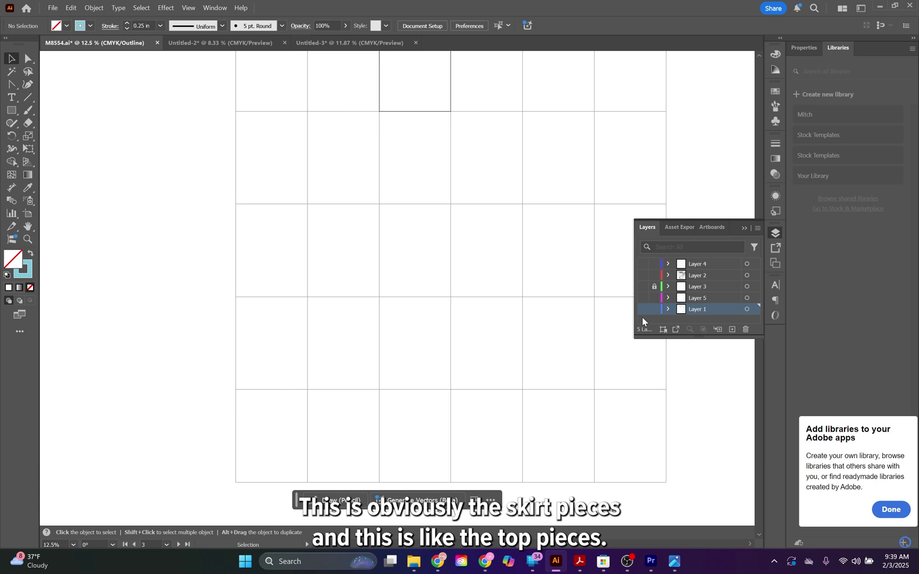
click(643, 310)
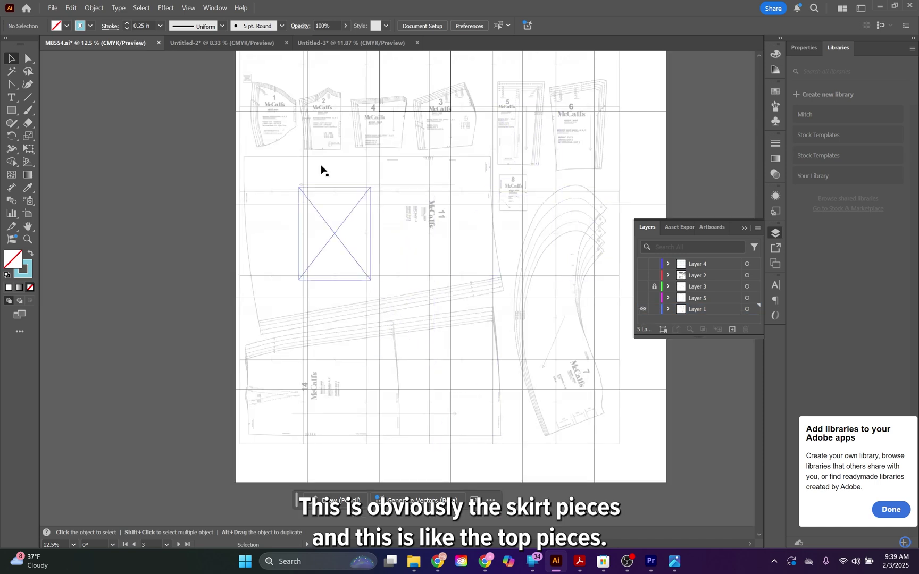
scroll(584, 123, up, 3)
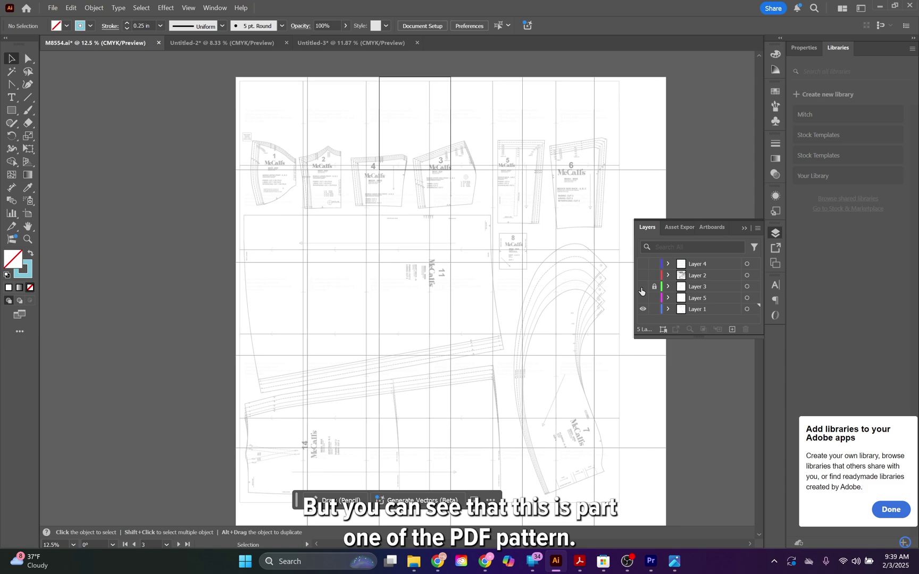
click(643, 287)
click(643, 310)
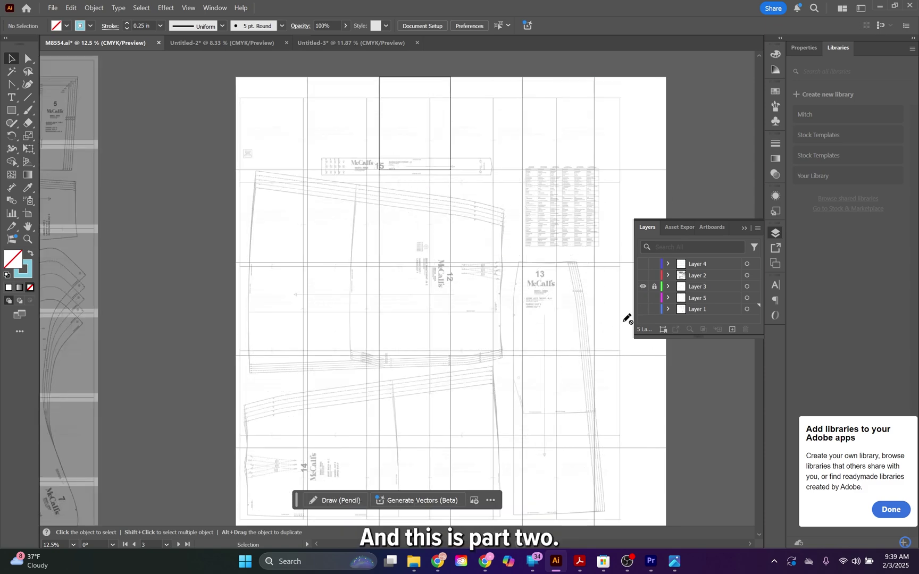
scroll(417, 247, left, 1)
scroll(417, 247, left, 3)
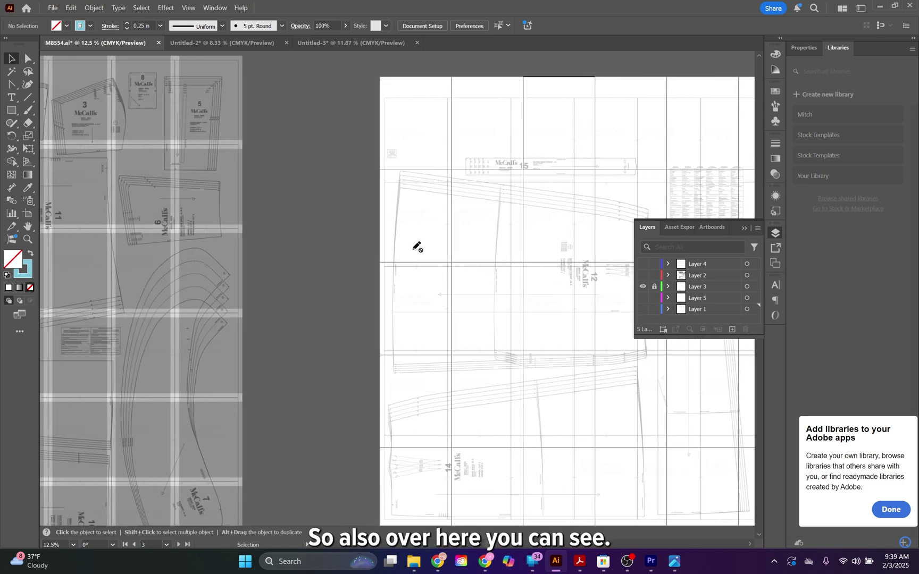
scroll(417, 248, left, 3)
scroll(417, 247, left, 2)
scroll(418, 247, right, 2)
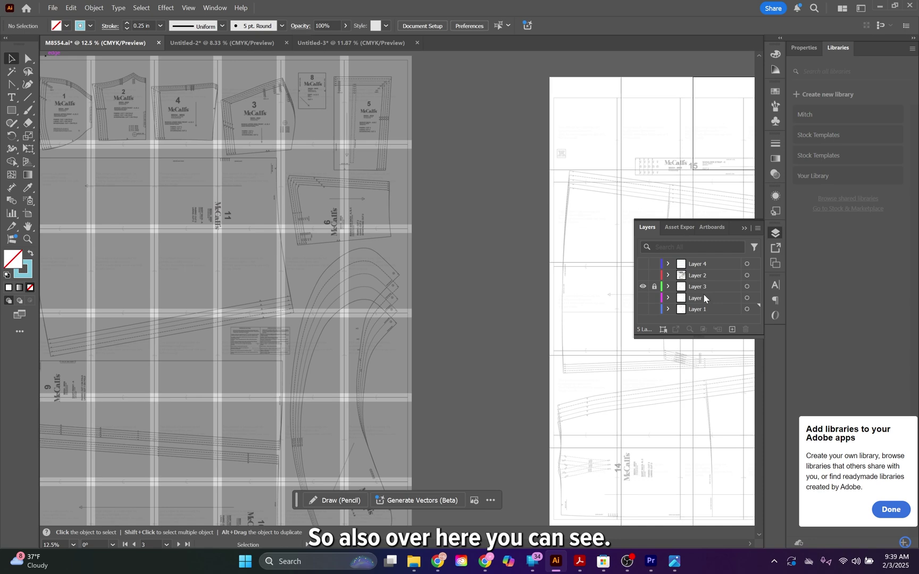
click(643, 310)
scroll(78, 104, left, 1)
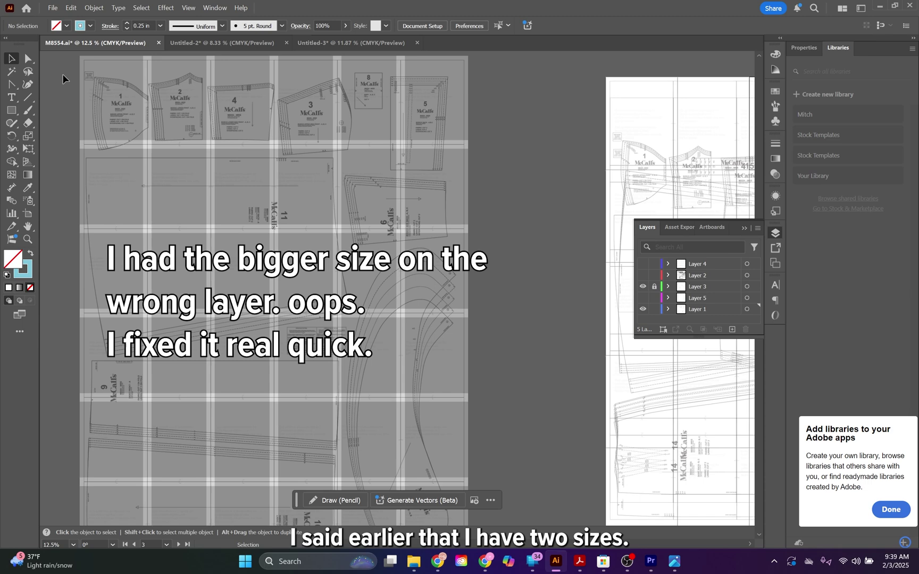
- Move the grouped page images from Layer 3 onto Layer 1 and hide Layer 3
click(700, 286)
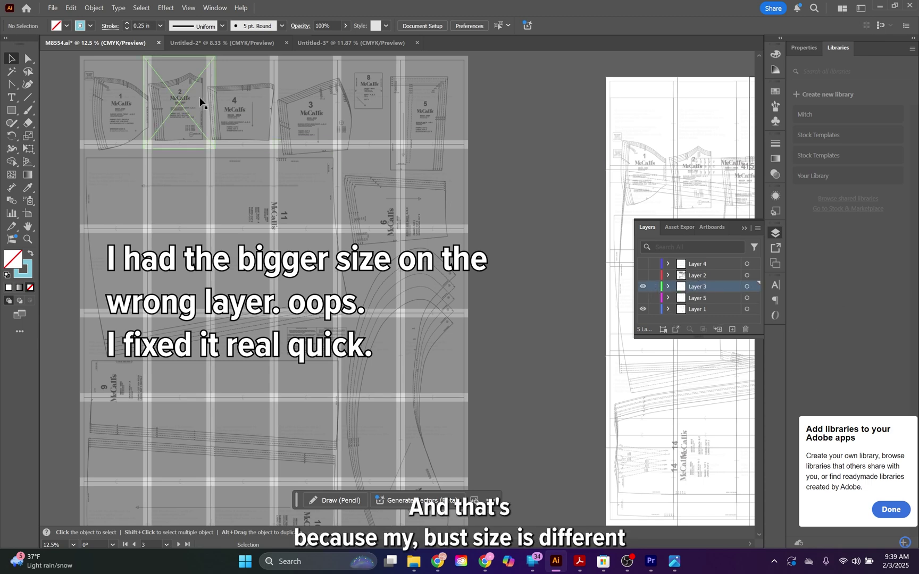
scroll(302, 390, down, 2)
click(471, 468)
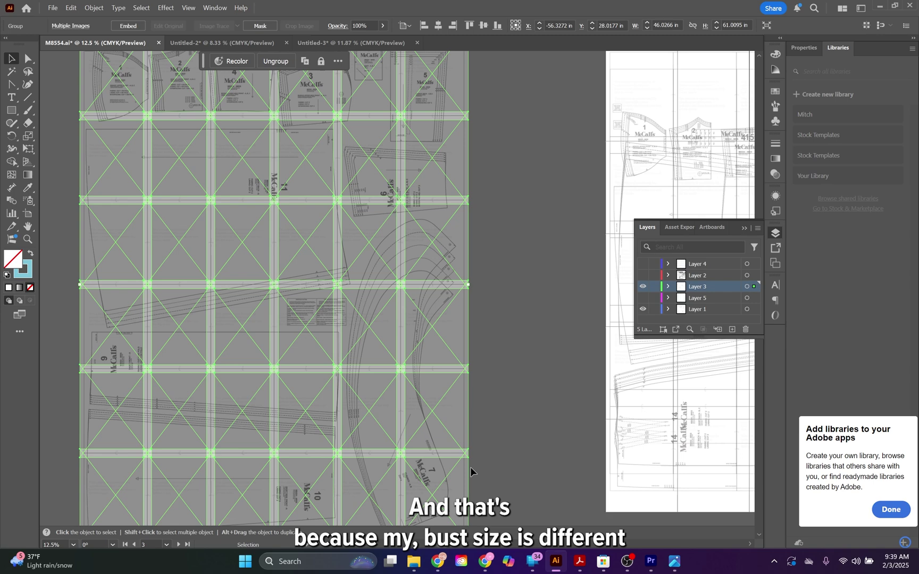
drag(752, 287, 753, 309)
click(643, 286)
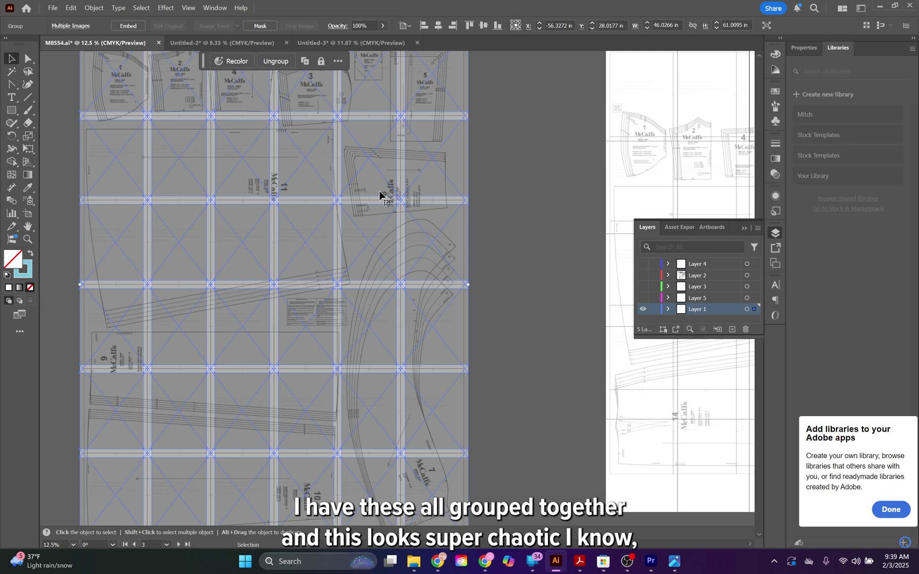
- Drag the sheet onto the tiled artboard and nudge it until the bodice notches align
drag(97, 71, 491, 117)
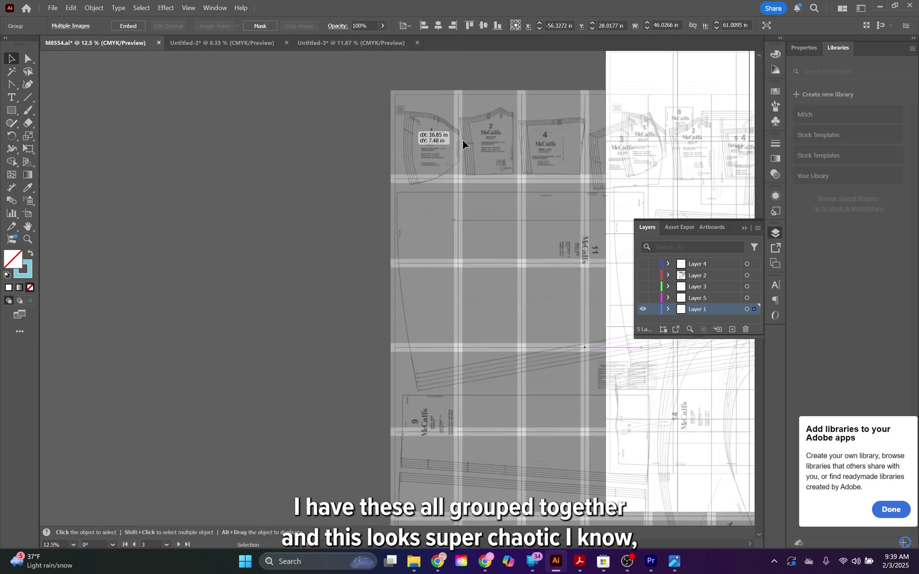
key(ctrl+plus)
key(ctrl+plus)
key(ctrl+plus)
scroll(612, 129, up, 10)
scroll(612, 132, up, 5)
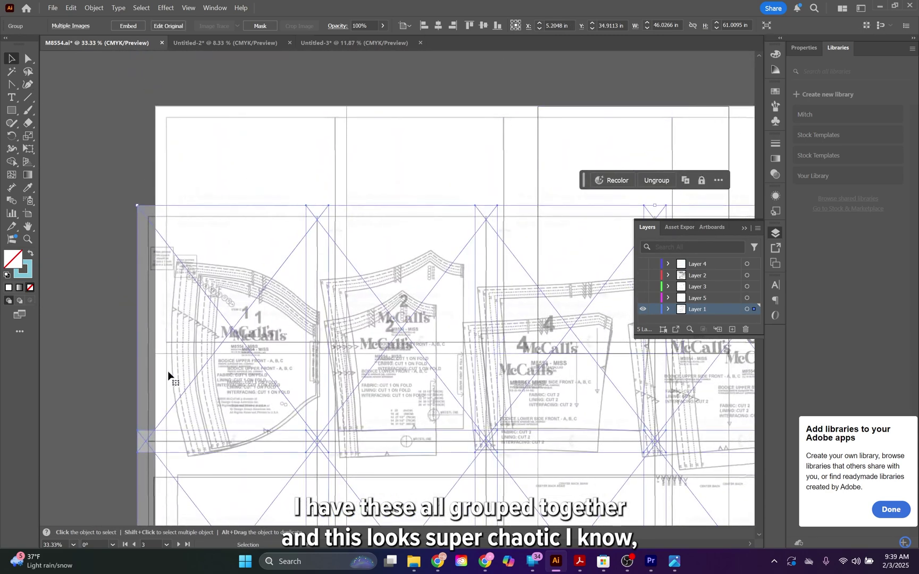
drag(167, 372, 164, 372)
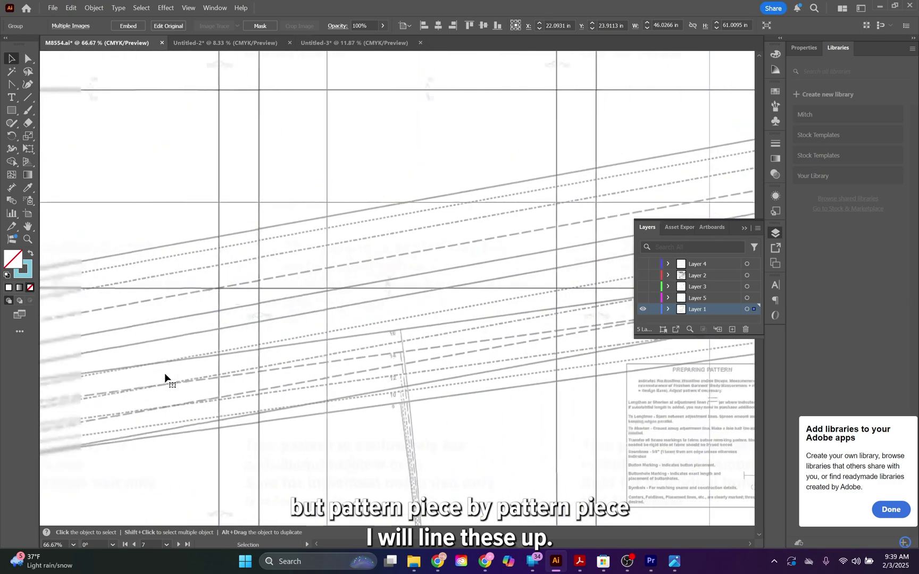
key(Up)
key(Up)
key(Up)
key(Up)
key(Up)
key(Up)
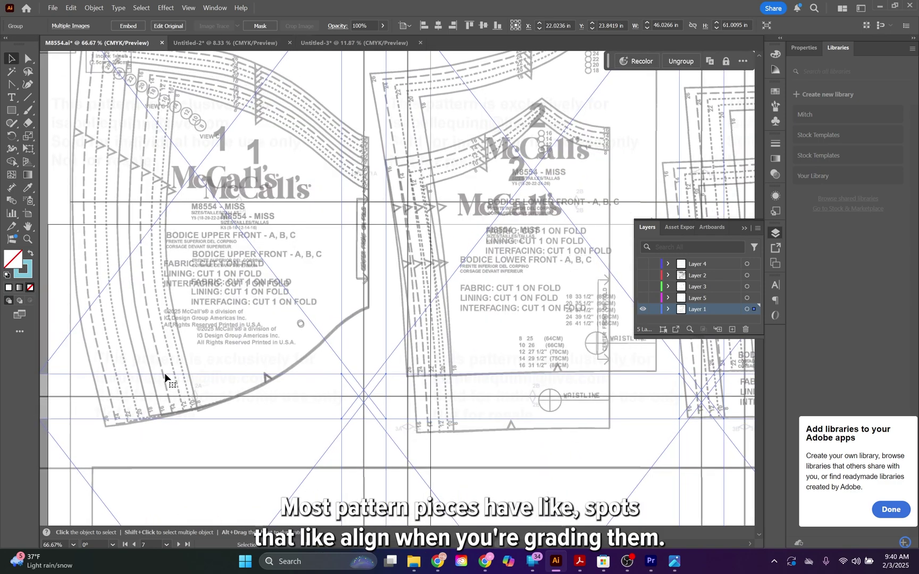
key(Down)
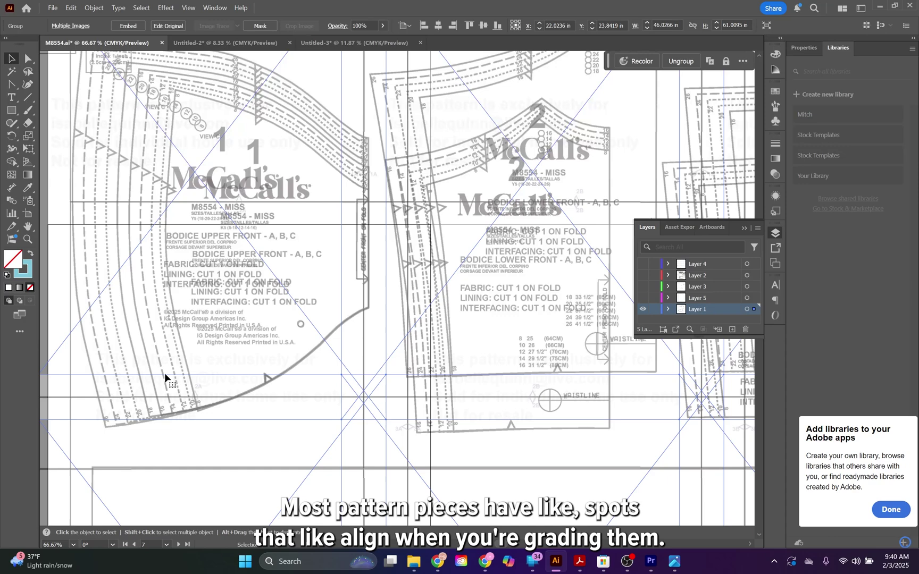
key(Down)
key(Down)
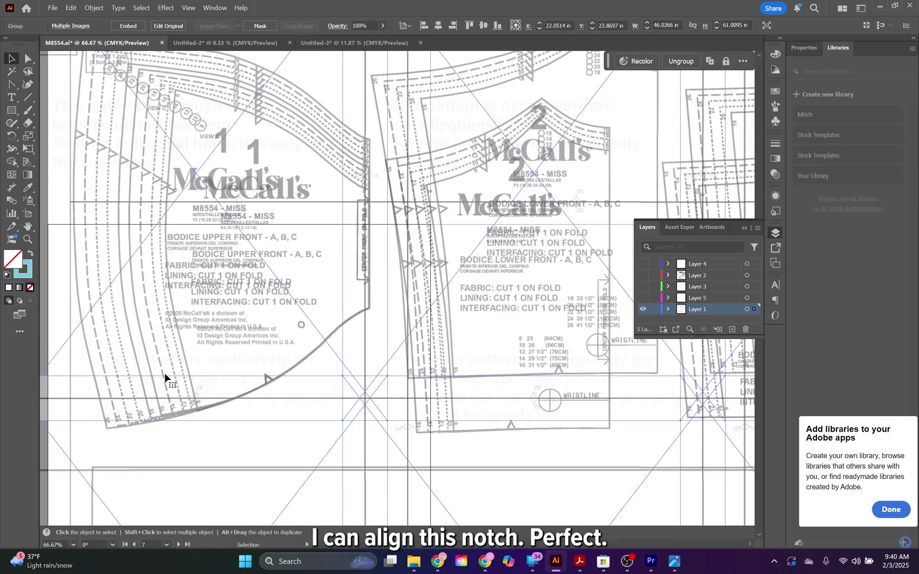
scroll(164, 307, up, 2)
scroll(165, 231, up, 2)
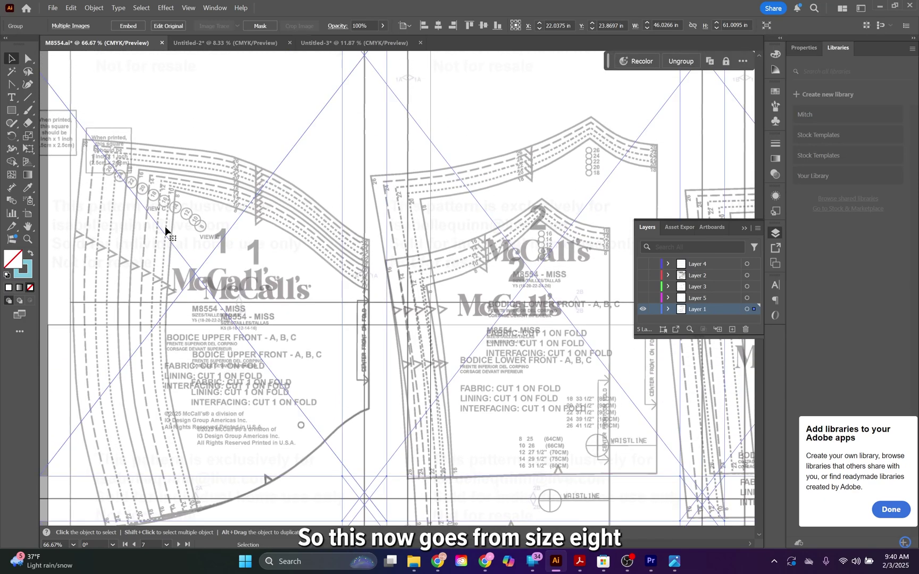
scroll(199, 273, left, 1)
scroll(215, 282, left, 1)
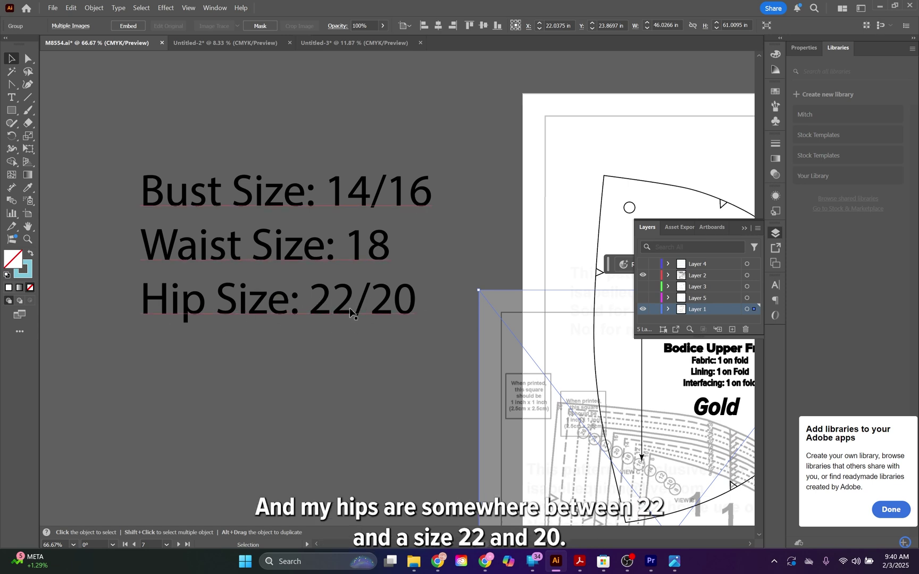
scroll(437, 281, right, 3)
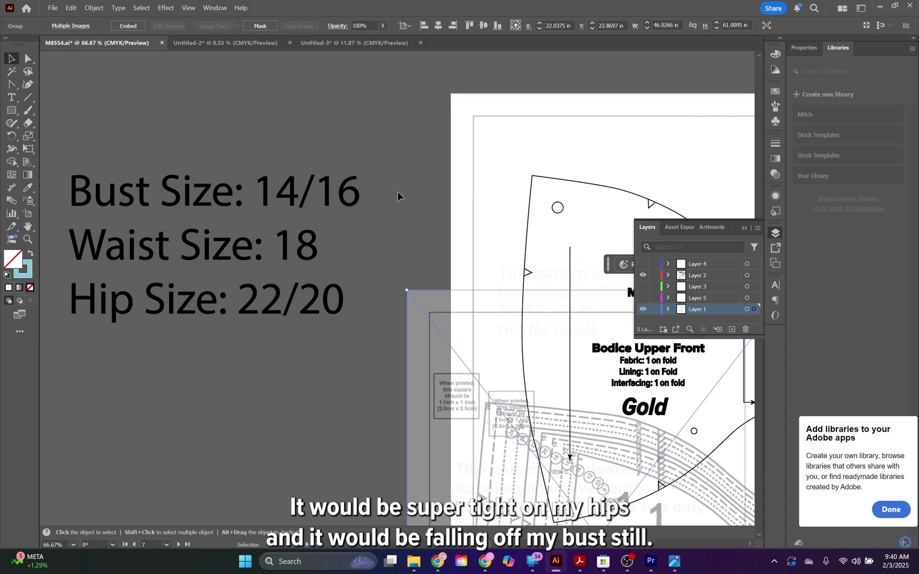
scroll(425, 219, down, 2)
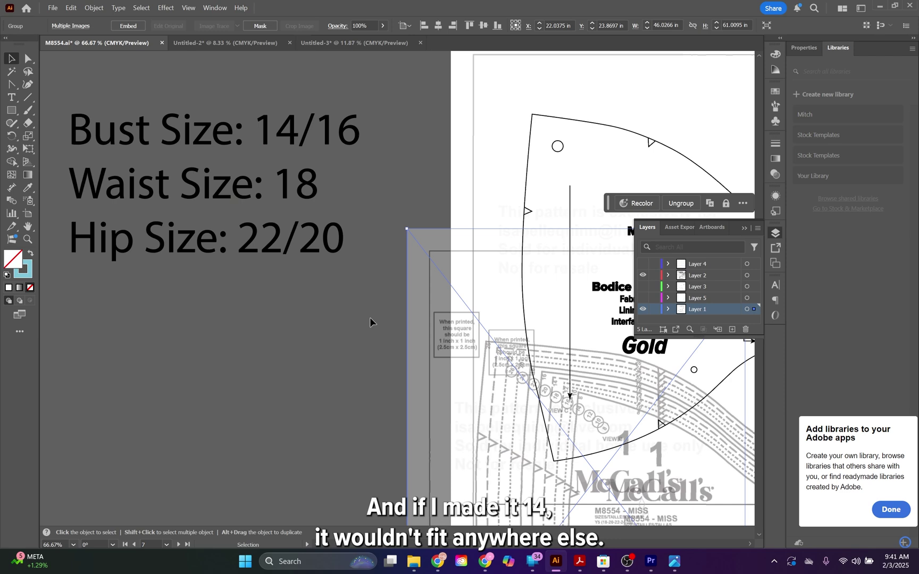
scroll(372, 320, down, 1)
scroll(380, 316, right, 3)
scroll(393, 313, down, 2)
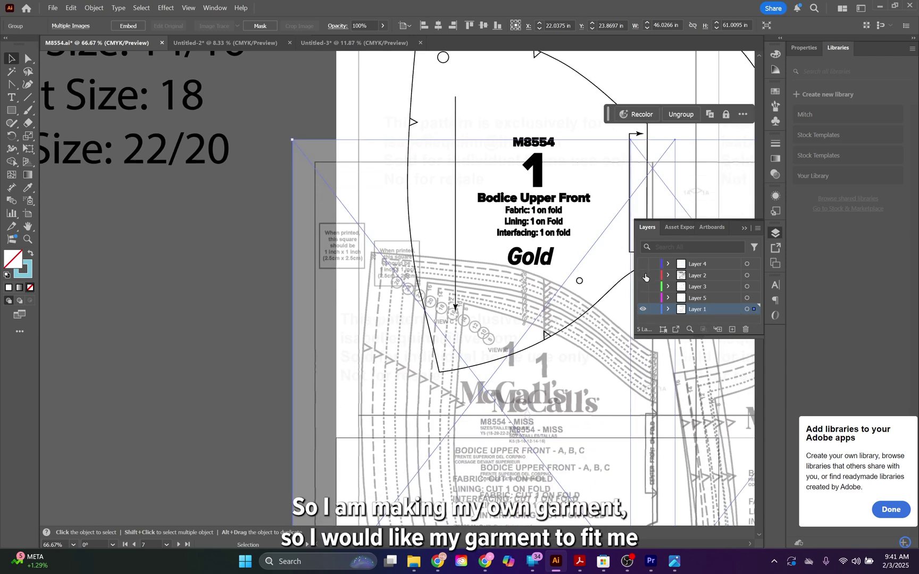
scroll(528, 276, right, 2)
scroll(528, 277, down, 3)
scroll(528, 277, right, 1)
scroll(528, 276, right, 1)
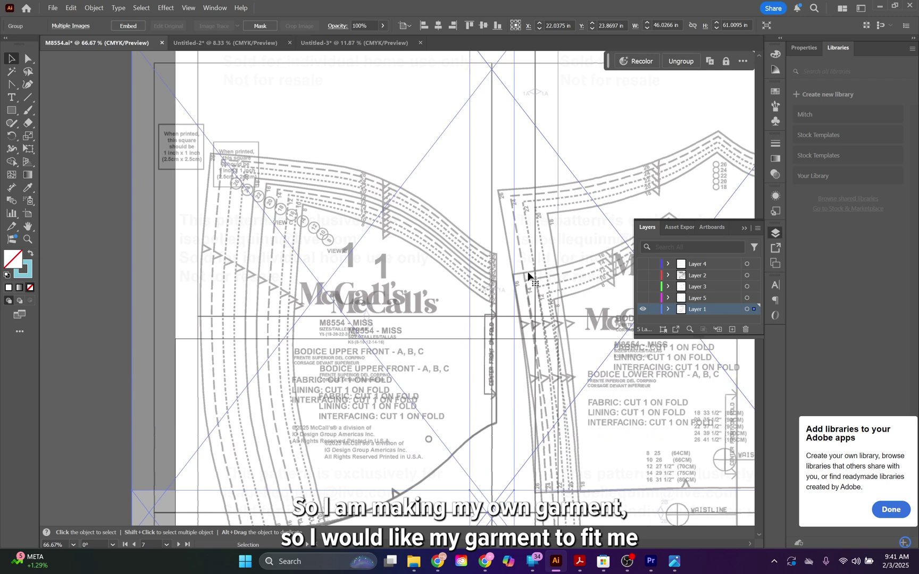
scroll(528, 276, down, 1)
scroll(528, 277, down, 1)
scroll(528, 277, down, 1)
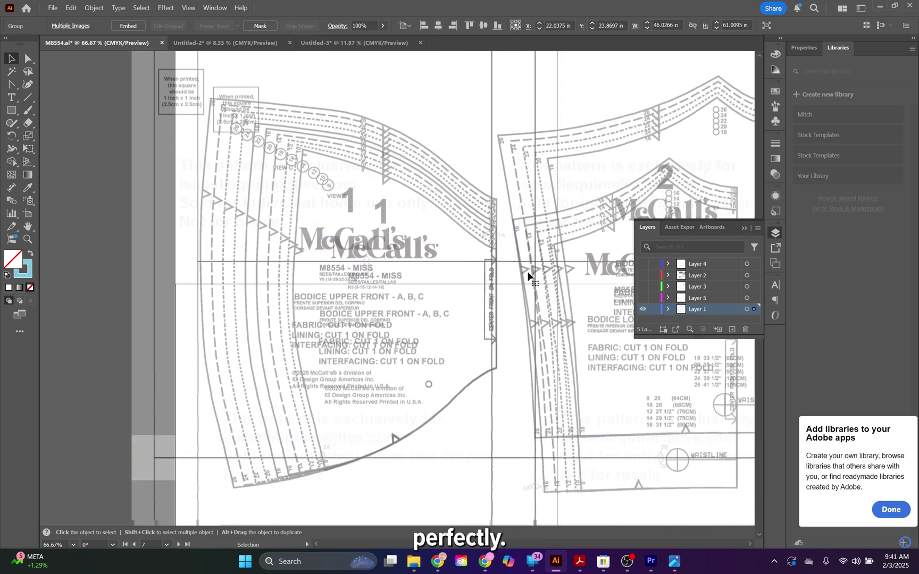
scroll(528, 275, down, 2)
scroll(529, 276, right, 1)
scroll(529, 276, right, 2)
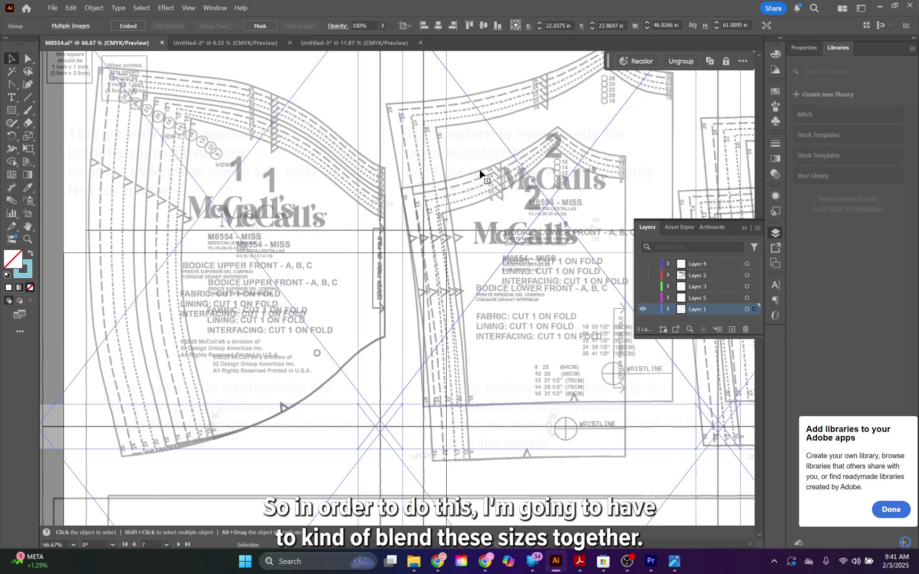
scroll(296, 194, left, 2)
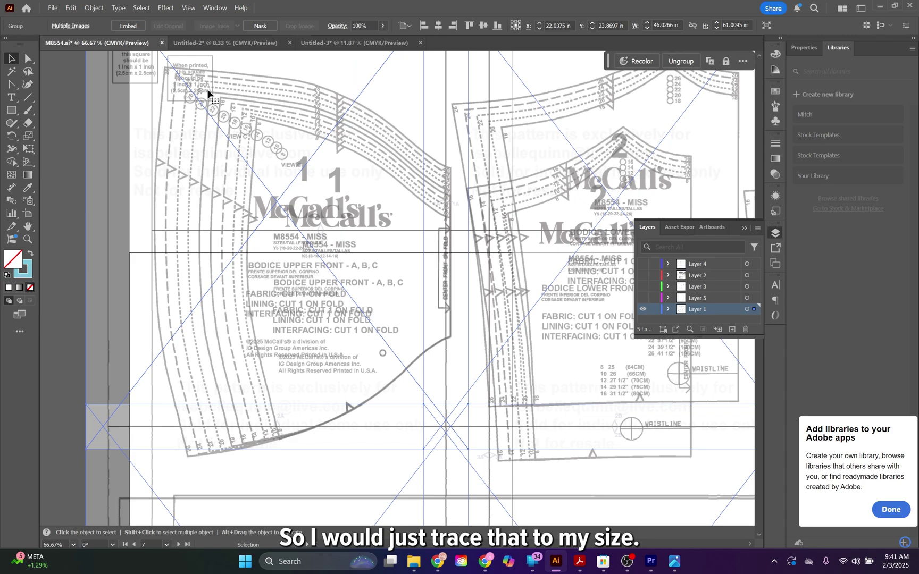
scroll(535, 195, right, 3)
scroll(534, 195, right, 2)
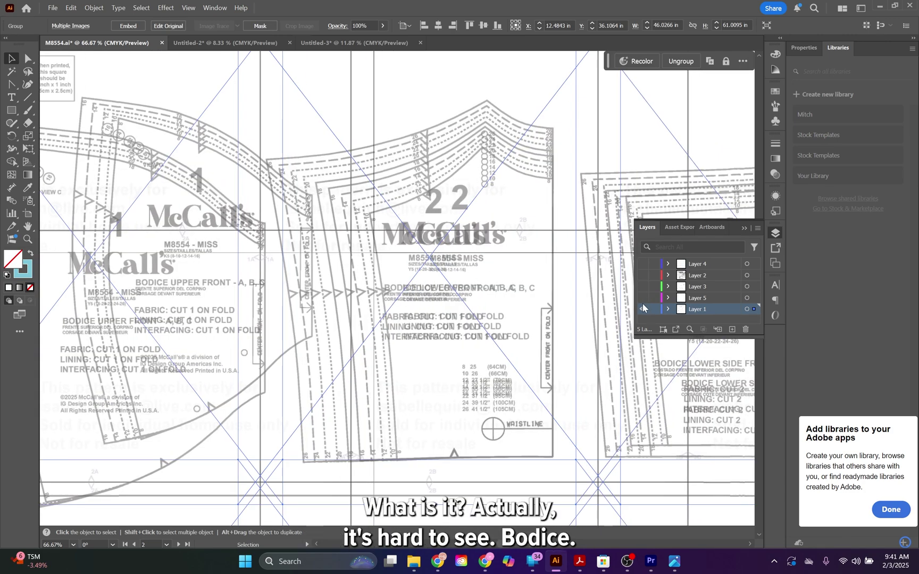
- Drag the overlaid Multiple Images group slightly so both copies of piece 2 coincide
drag(454, 328, 460, 317)
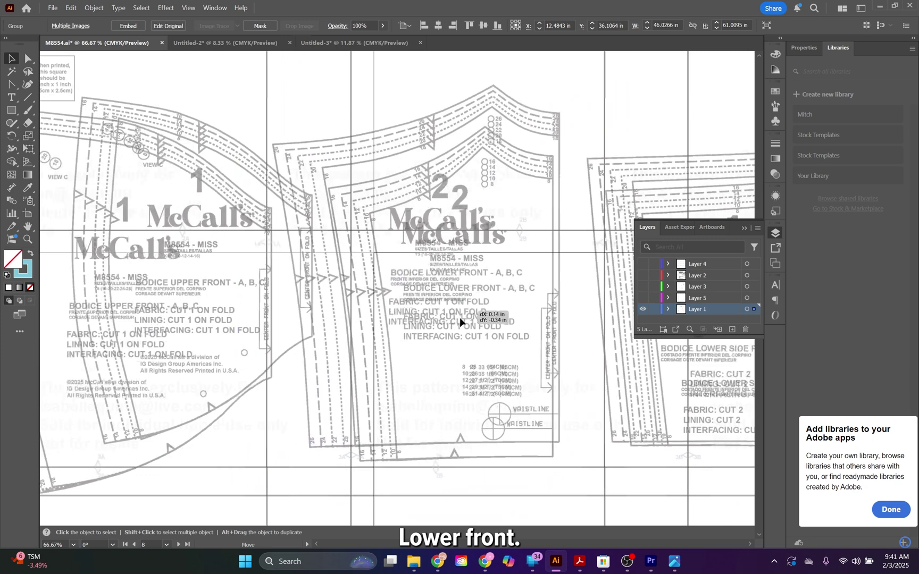
drag(459, 317, 457, 328)
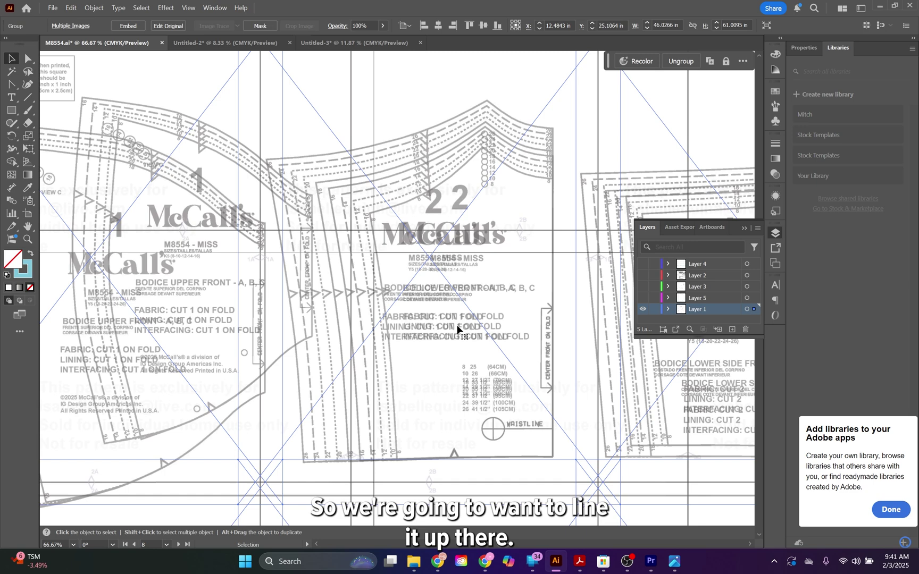
- Draw a two-point cyan path down piece 2's size line on the now-visible Layer 5
click(708, 296)
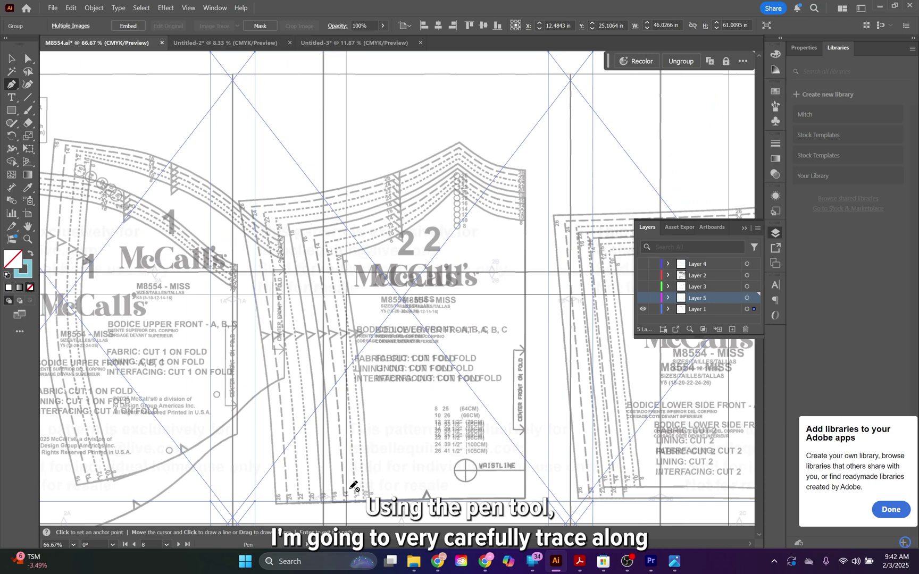
scroll(352, 354, left, 2)
scroll(351, 354, left, 3)
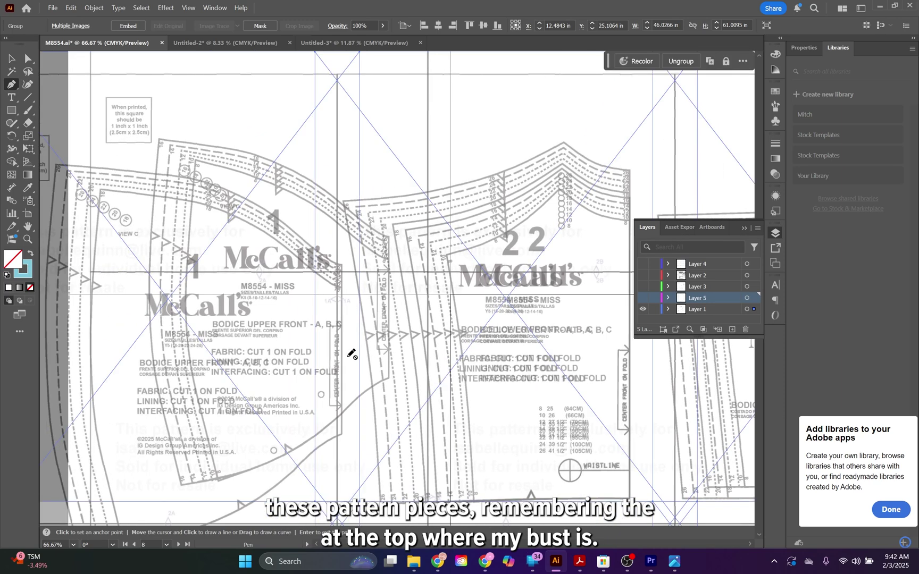
scroll(351, 353, left, 1)
scroll(351, 354, right, 3)
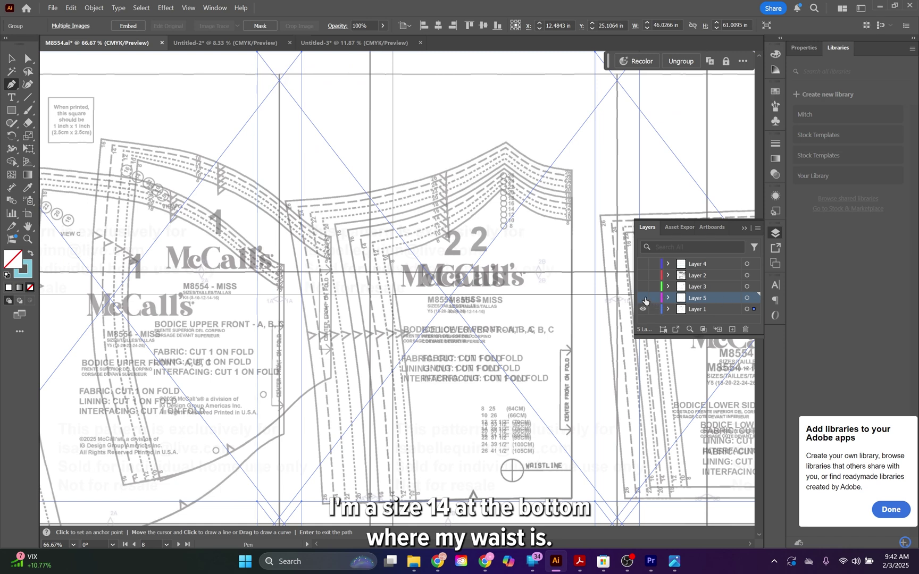
click(644, 298)
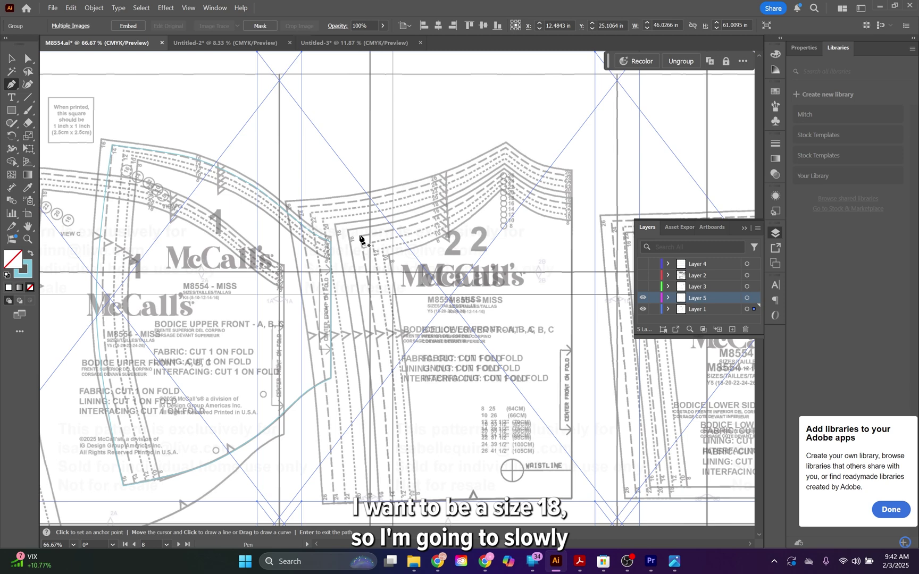
click(359, 237)
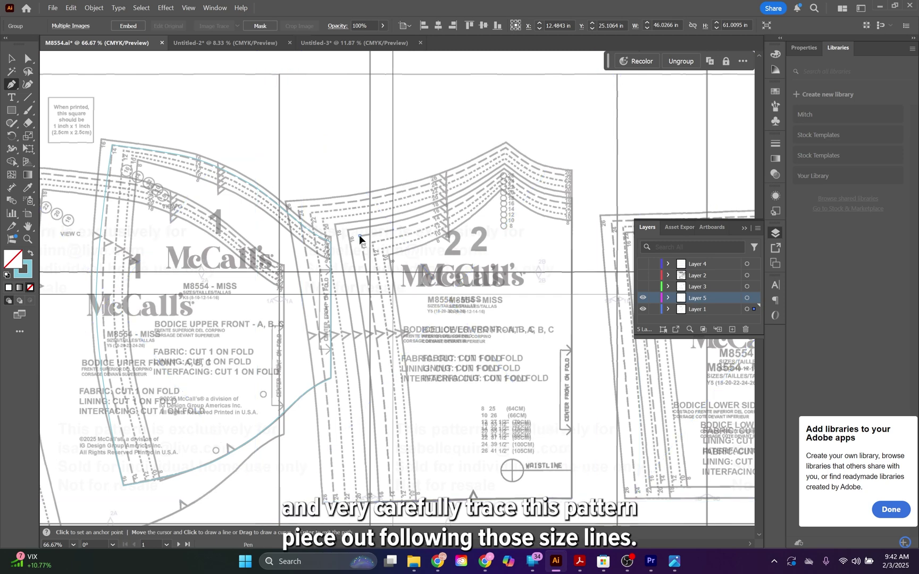
click(377, 357)
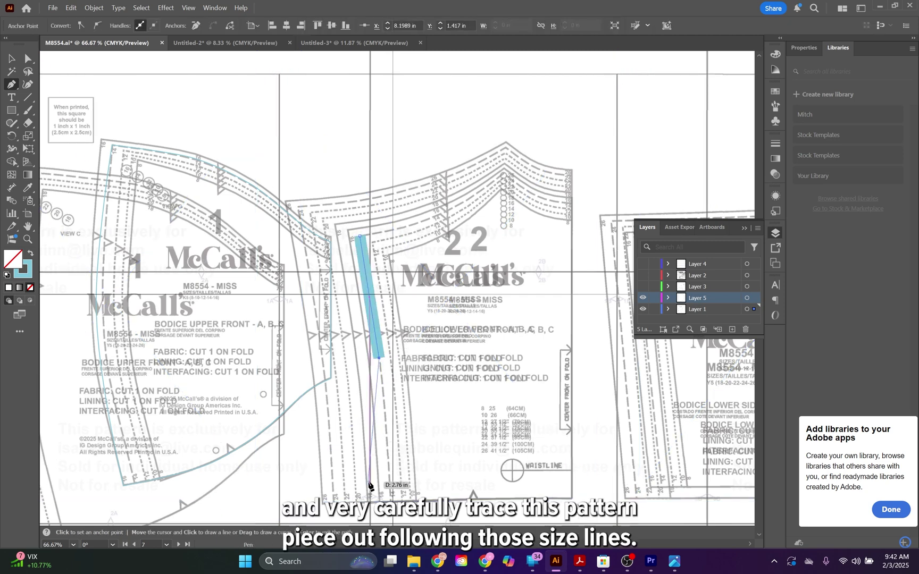
key(v)
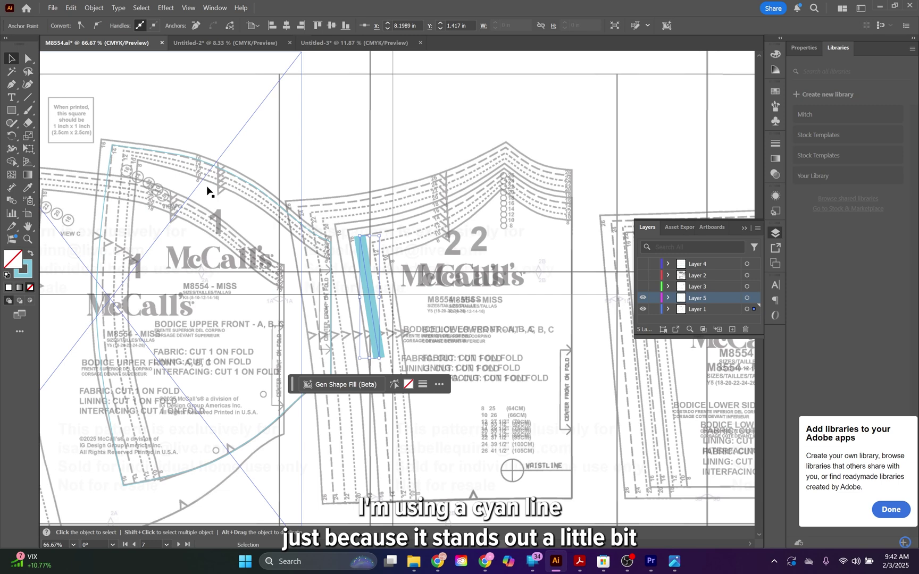
- Set the cyan traced line's stroke weight to 2 pt
click(356, 257)
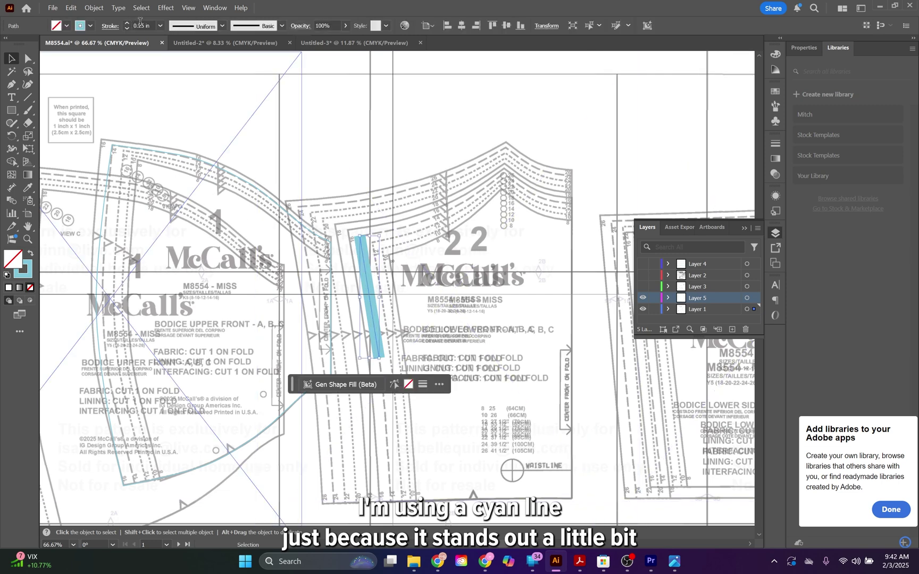
click(139, 23)
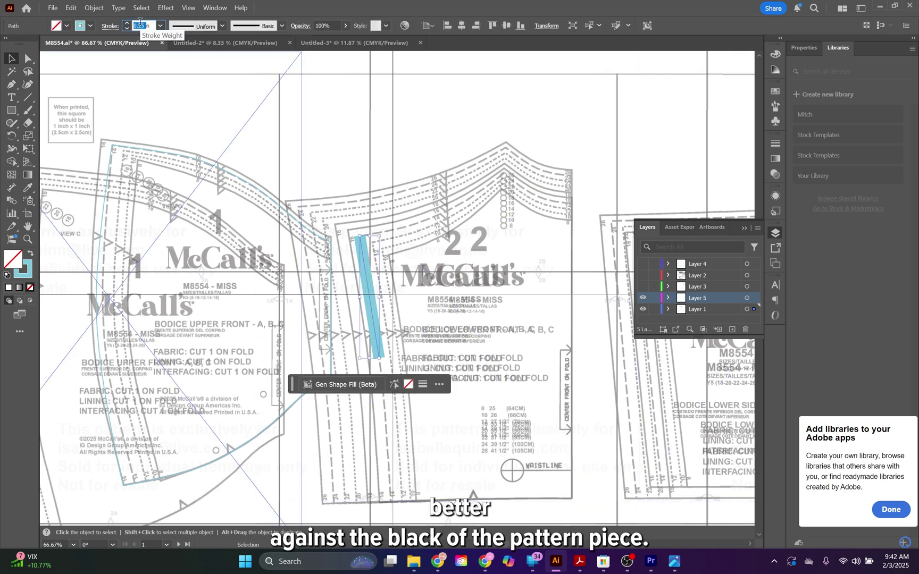
text(2)
double_click(146, 24)
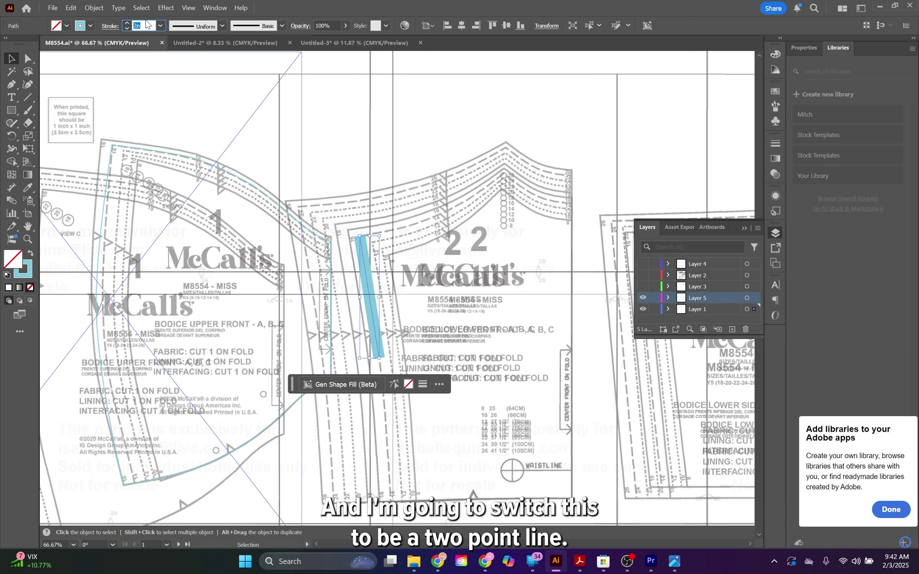
key(Return)
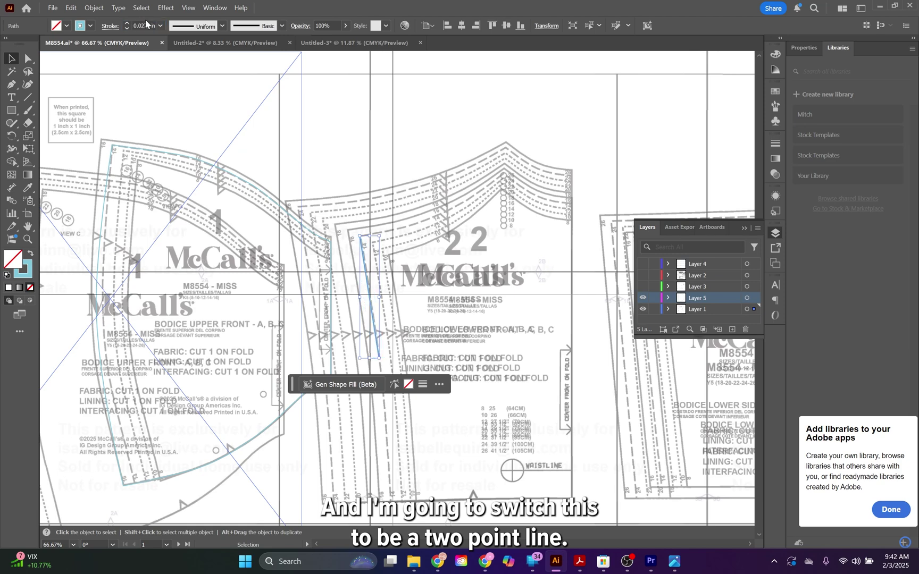
- Close the Bodice Lower Front outline and shift a left-side anchor down-left to blend sizes
click(11, 84)
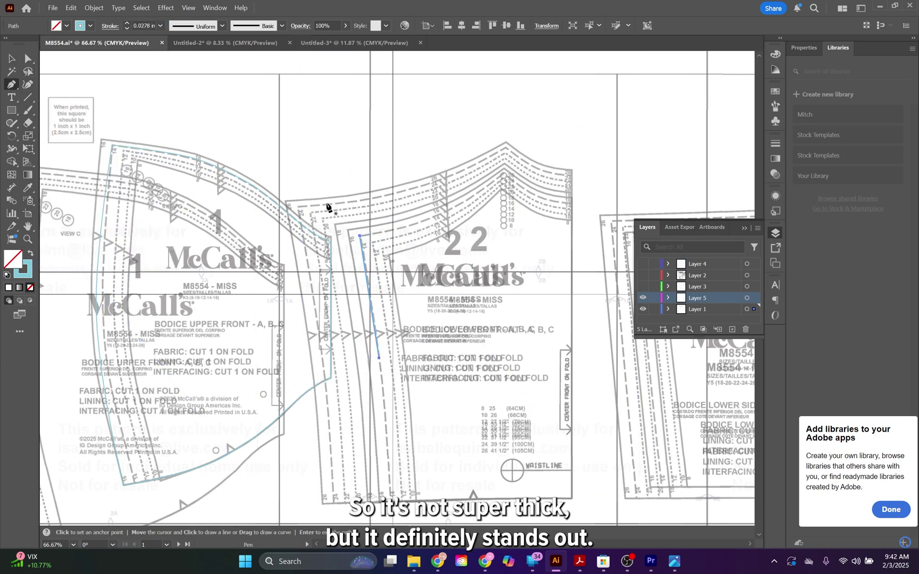
click(378, 363)
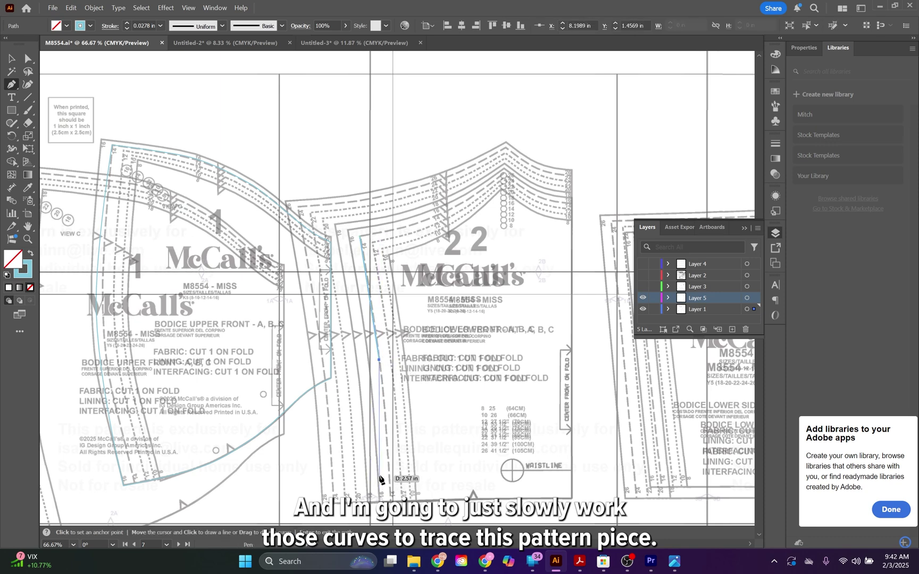
key(Escape)
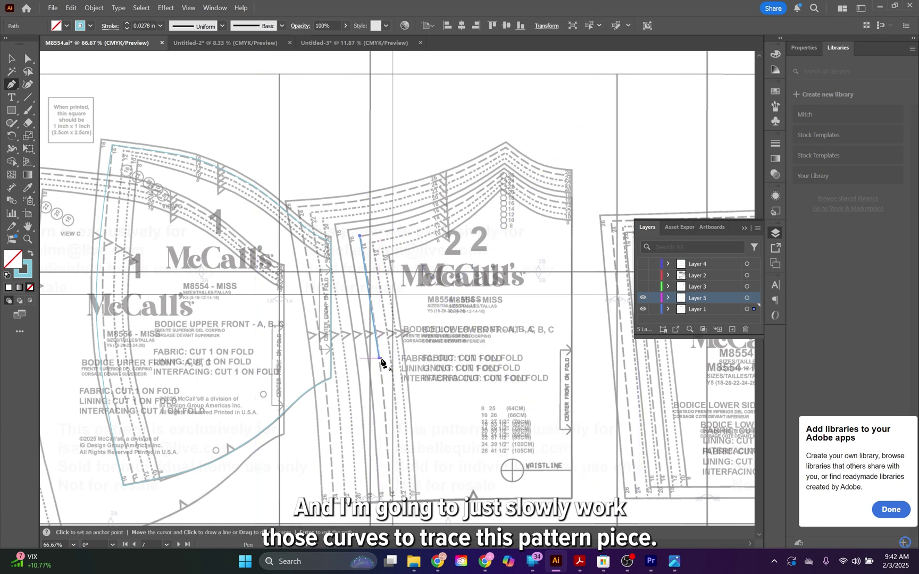
key(ctrl+1)
key(a)
click(223, 248)
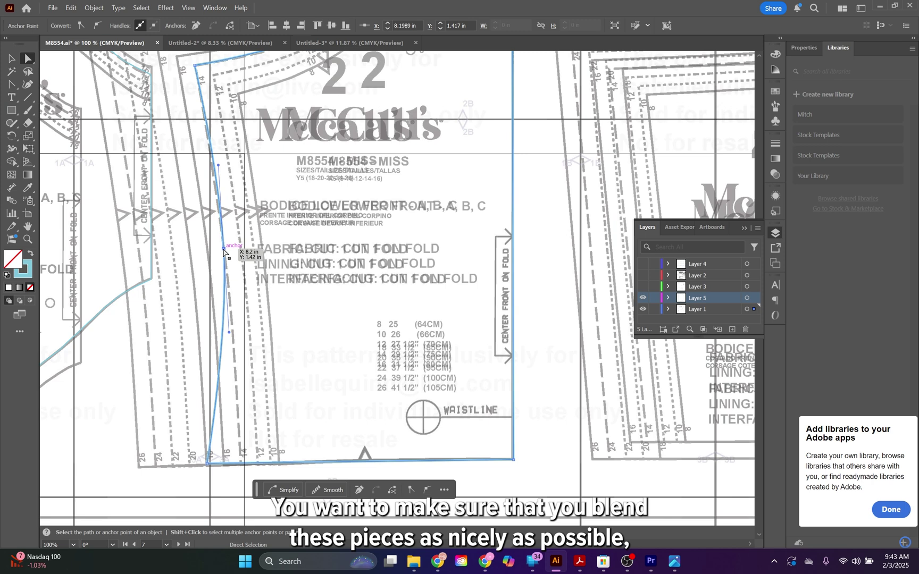
drag(223, 249, 210, 262)
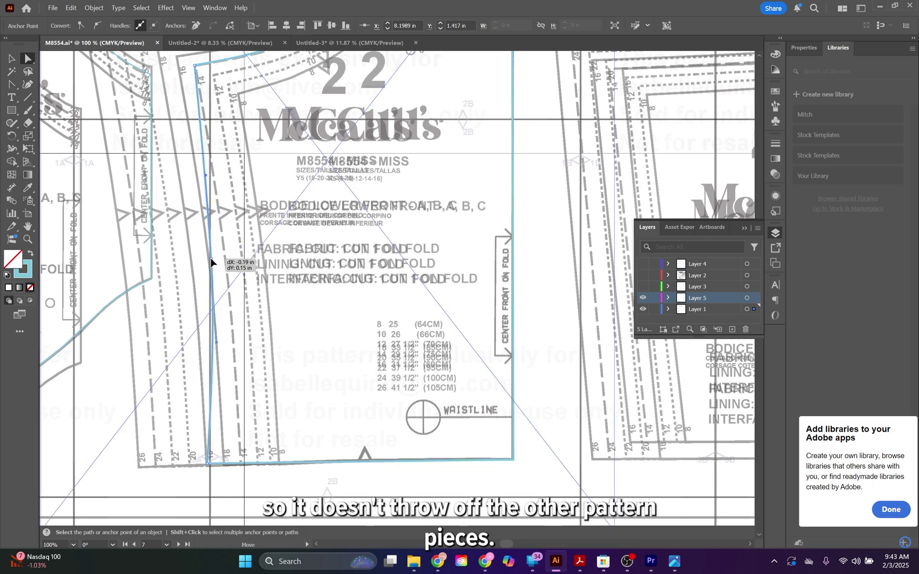
- Toggle the scanned pattern layer off and on to check the outline against it
click(643, 308)
click(643, 309)
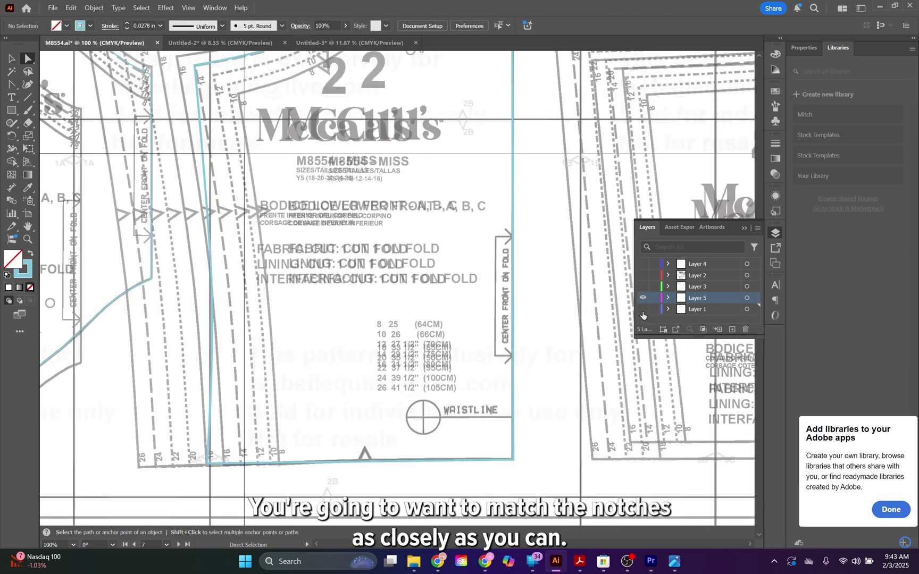
click(643, 310)
click(642, 308)
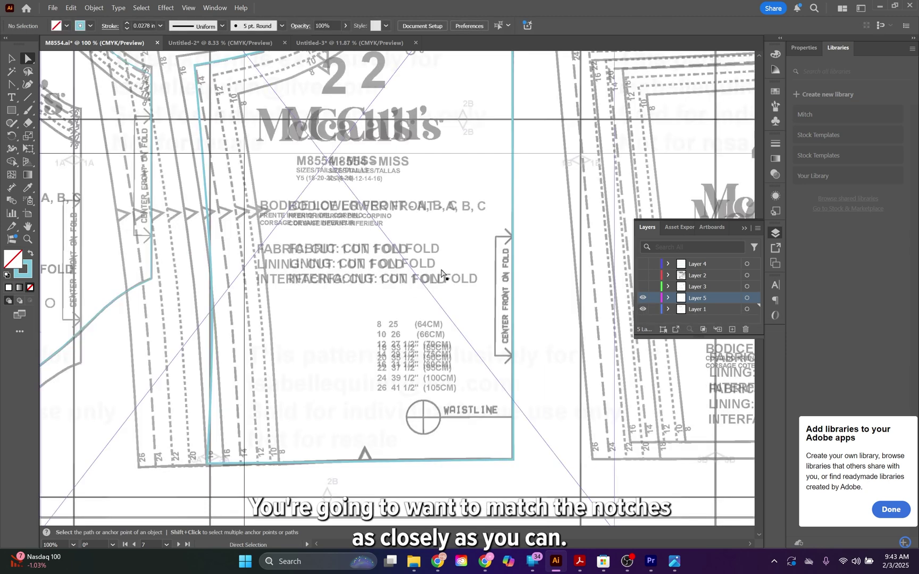
- Move the traced bodice outline onto Layer 5 and hide the pattern template
click(515, 275)
click(514, 273)
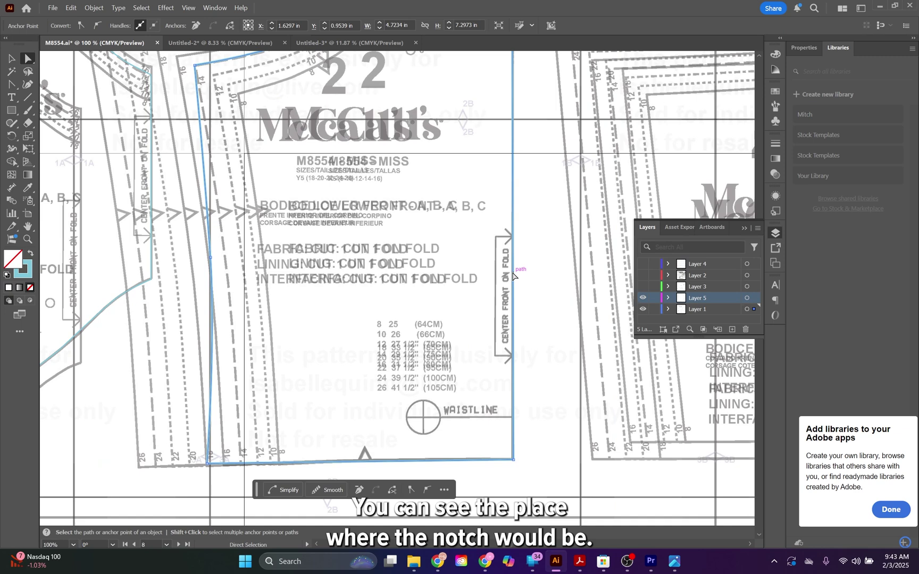
click(9, 61)
click(198, 168)
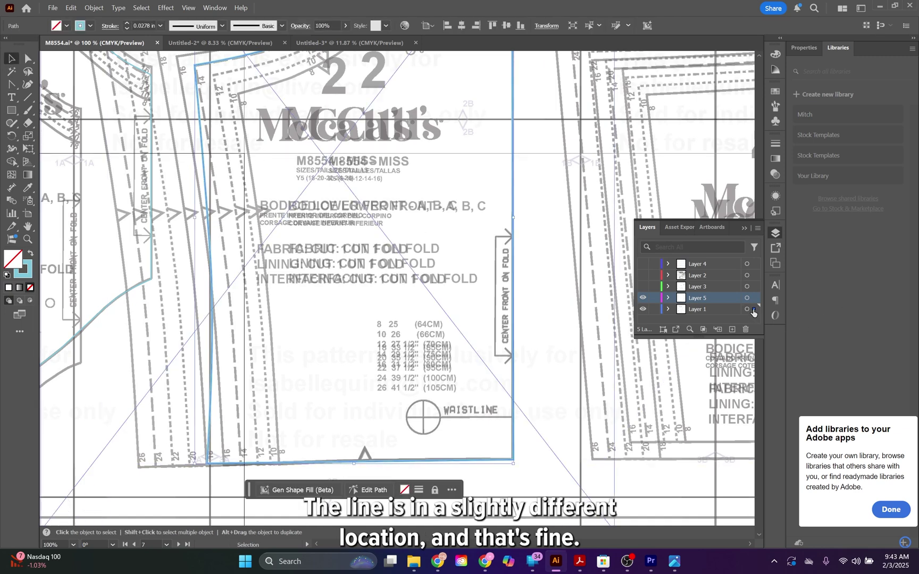
drag(753, 309, 754, 297)
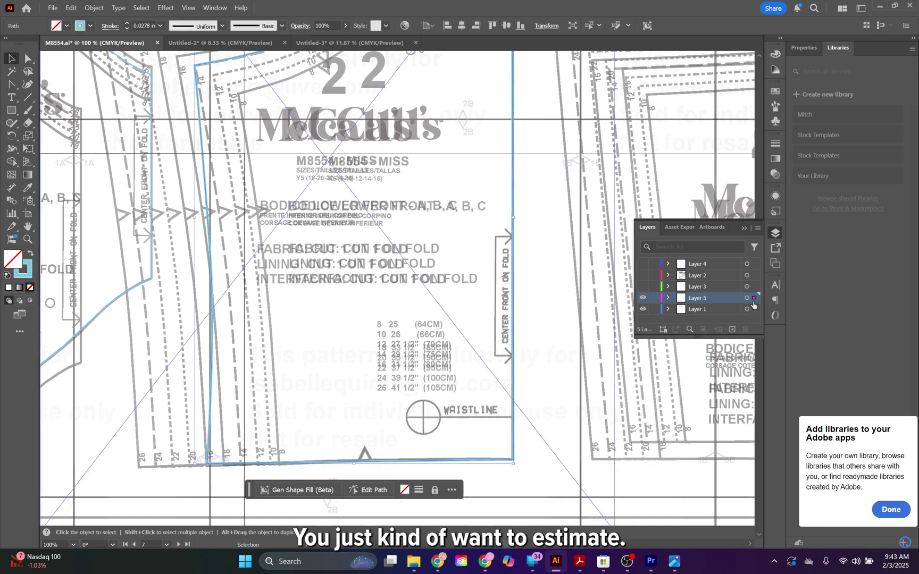
click(642, 309)
click(538, 316)
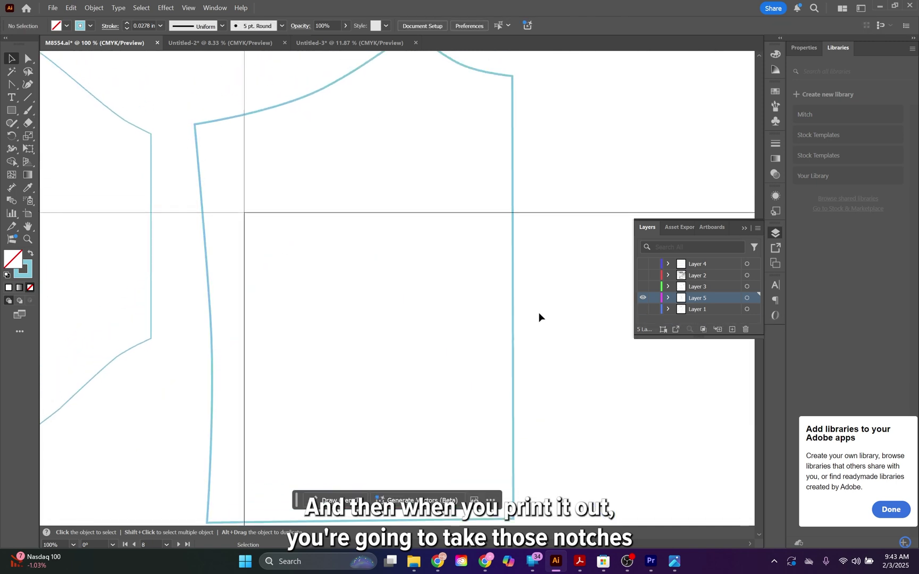
scroll(211, 350, down, 1)
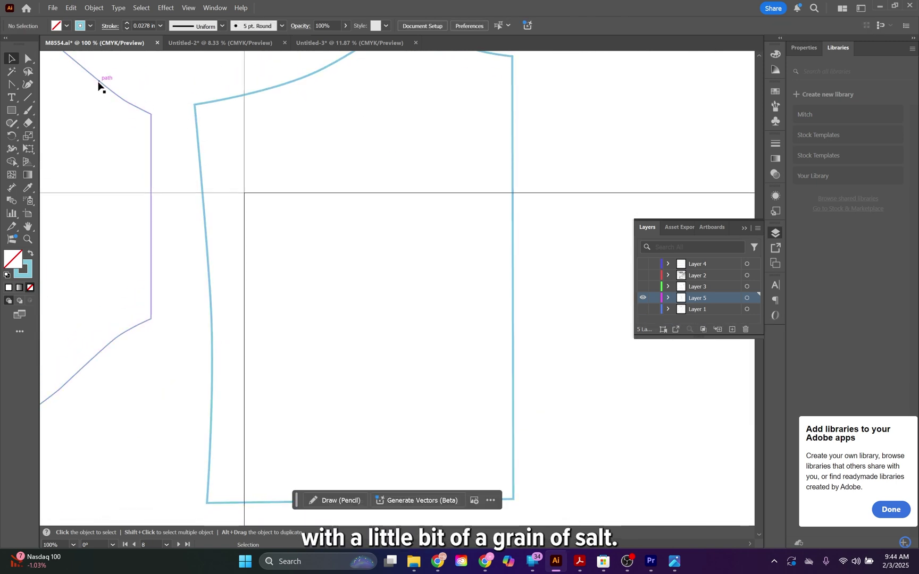
- Adjust the left-edge anchors left and down to blend the side seam, then reshow the pattern
click(27, 59)
click(212, 317)
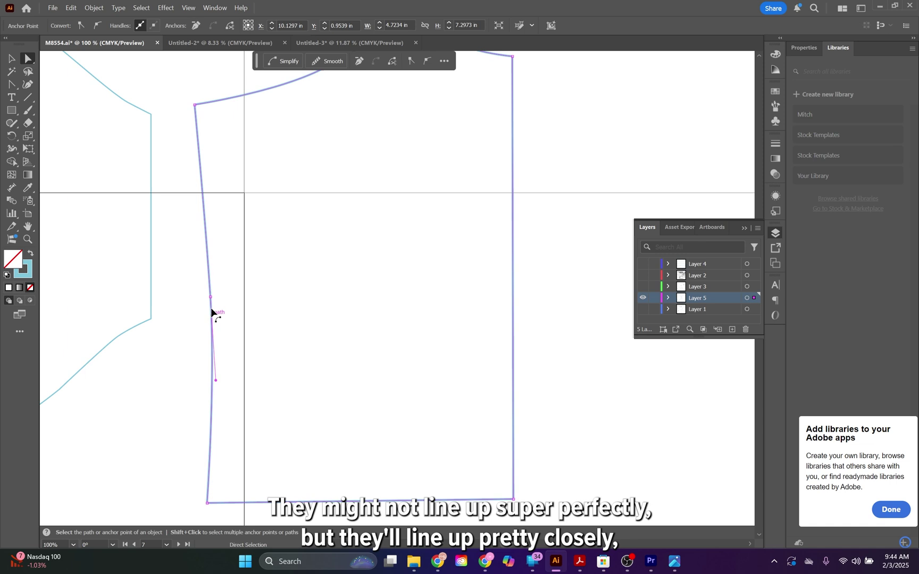
drag(210, 295, 206, 293)
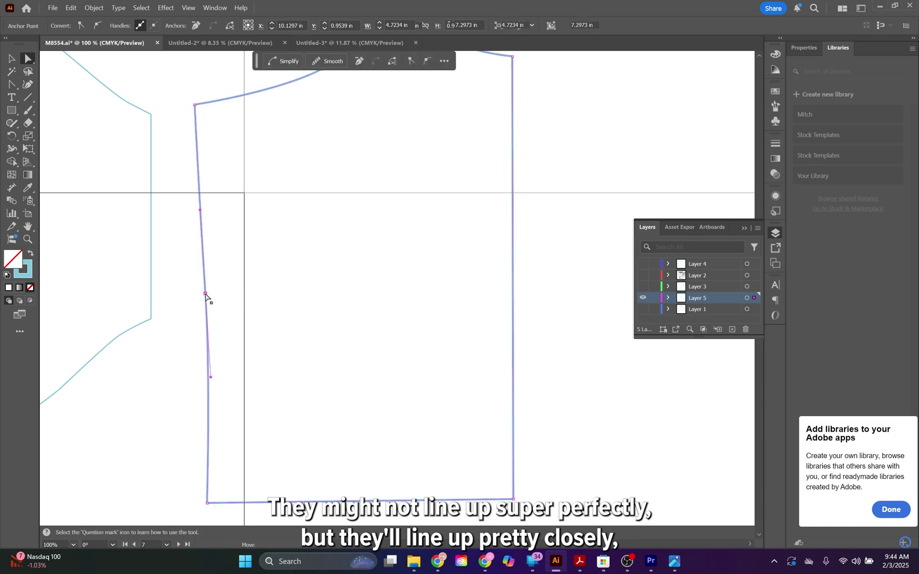
drag(210, 379, 206, 380)
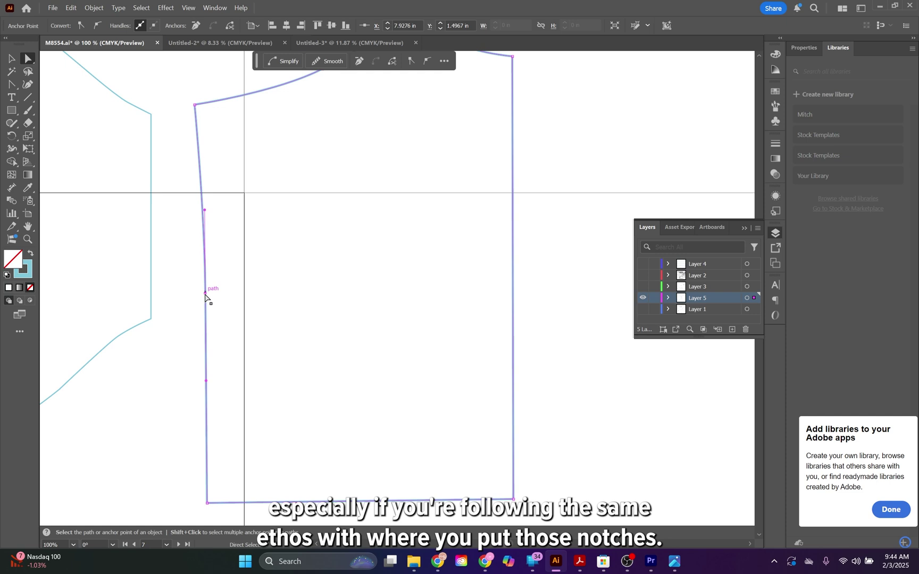
drag(208, 295, 208, 310)
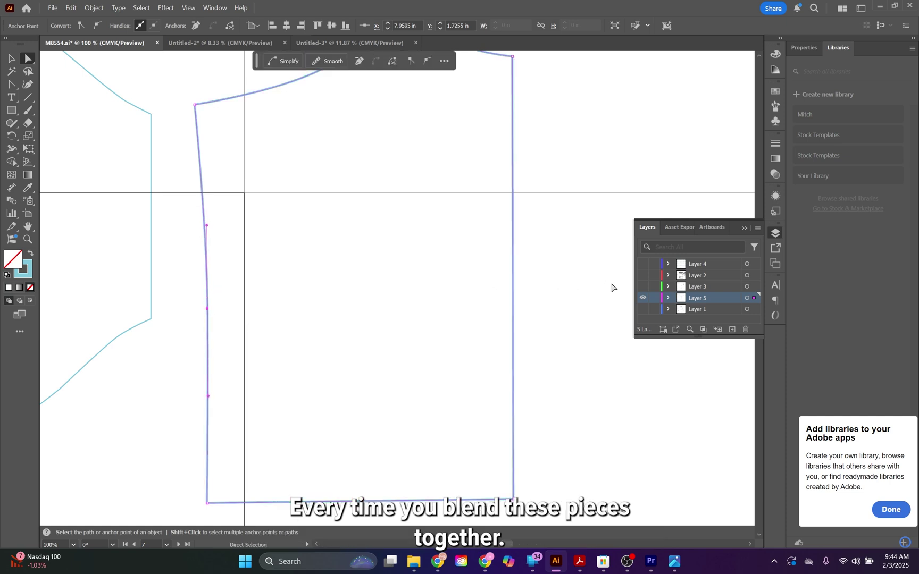
click(650, 309)
scroll(420, 314, up, 2)
scroll(421, 314, down, 2)
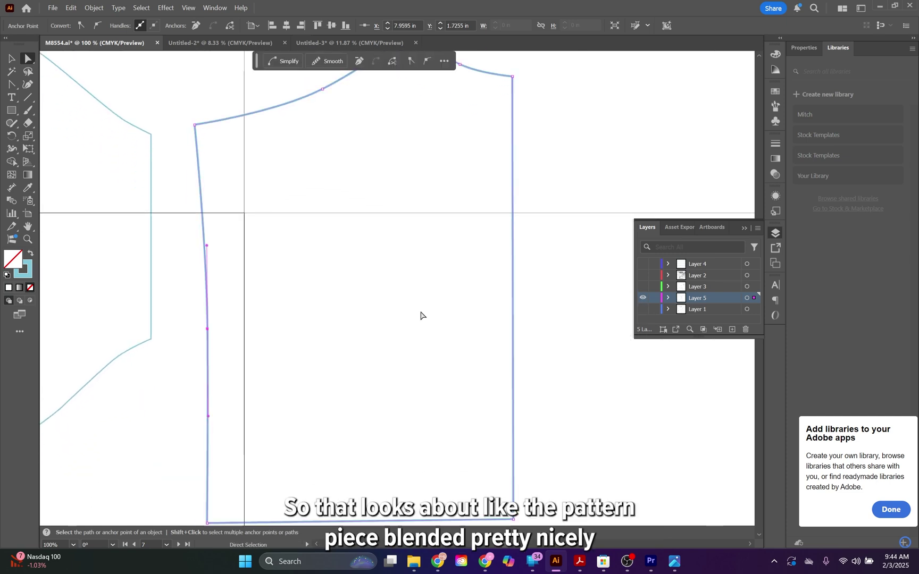
scroll(421, 316, down, 1)
scroll(420, 316, down, 1)
key(ctrl+z)
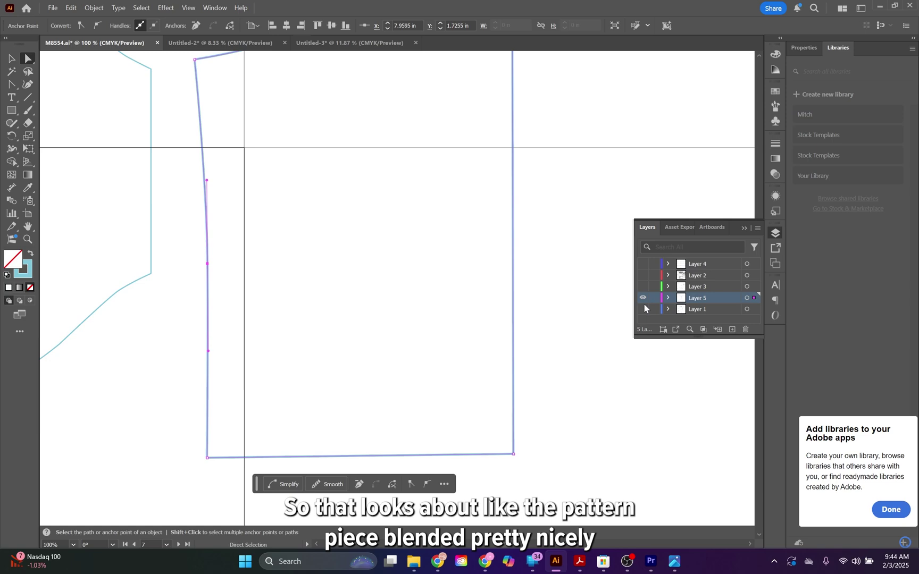
click(642, 309)
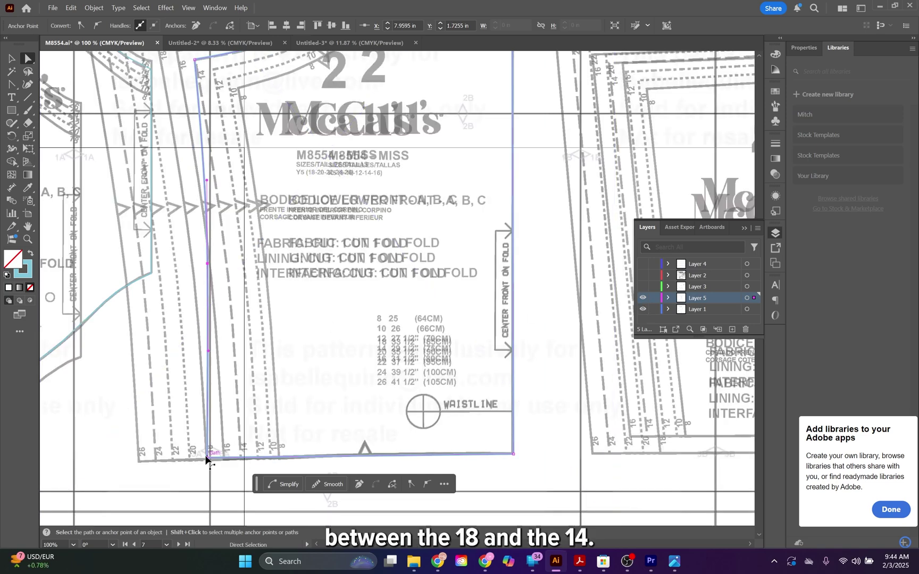
scroll(220, 352, up, 3)
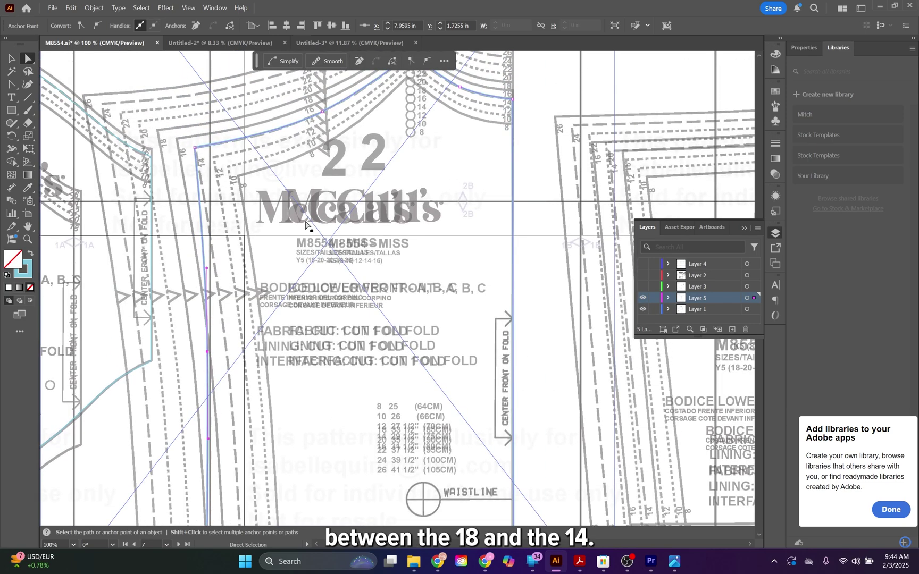
scroll(359, 226, down, 2)
scroll(359, 225, right, 2)
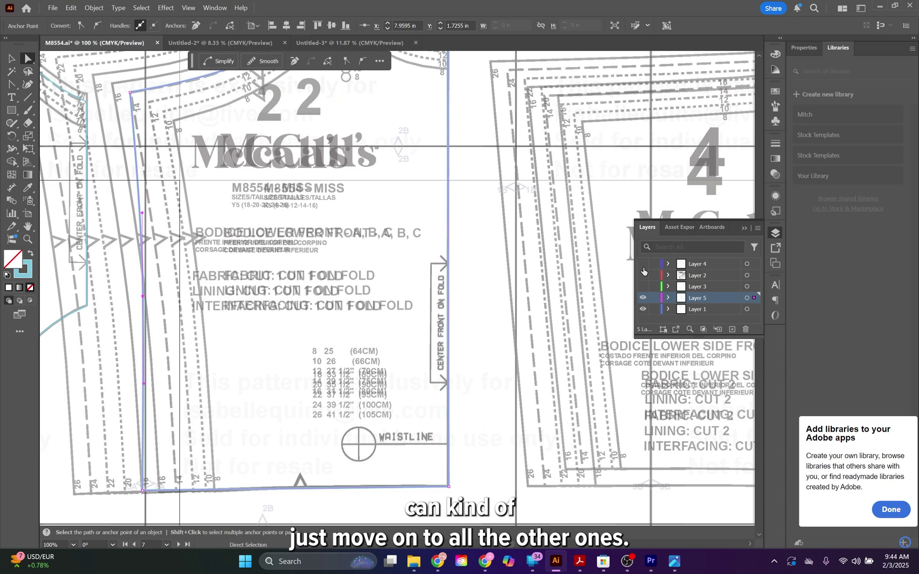
- Show the black labeled pieces, hide the Layer 1 pattern underlay, and zoom out to review placement
click(643, 298)
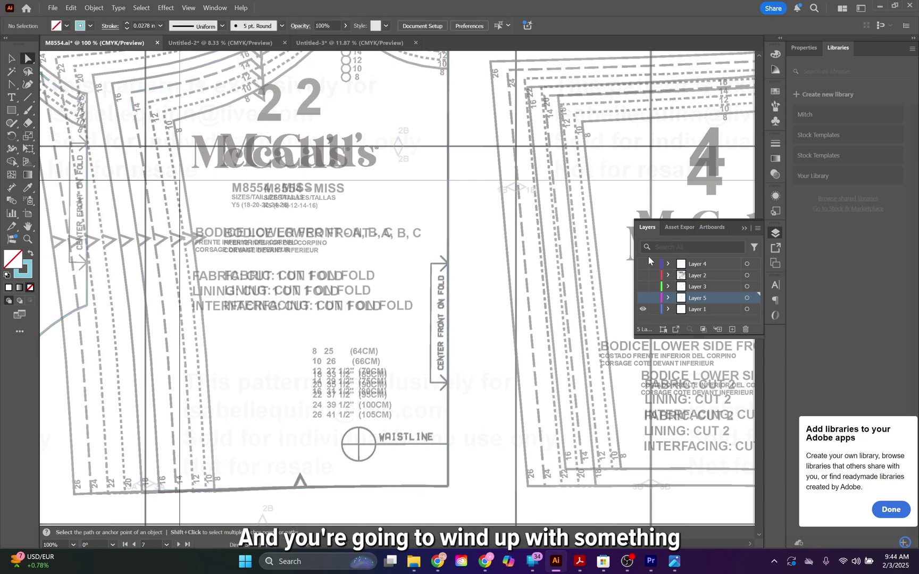
click(643, 276)
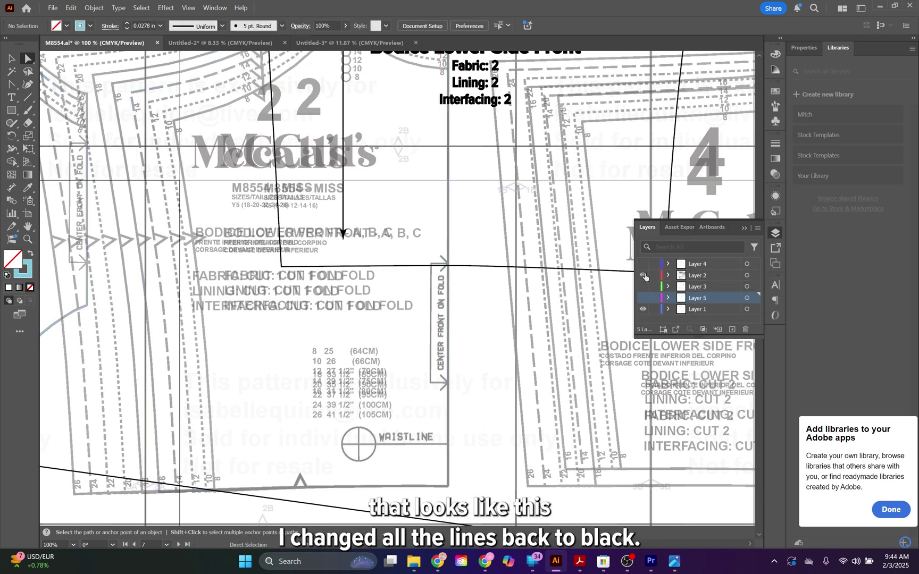
click(643, 309)
key(ctrl+minus)
scroll(398, 162, up, 3)
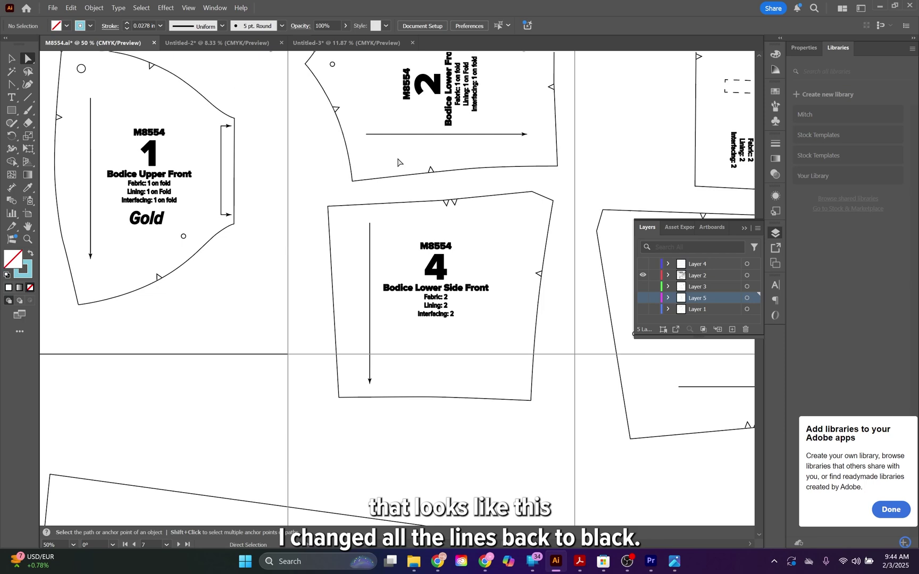
scroll(398, 162, up, 2)
scroll(398, 162, left, 2)
scroll(398, 162, left, 1)
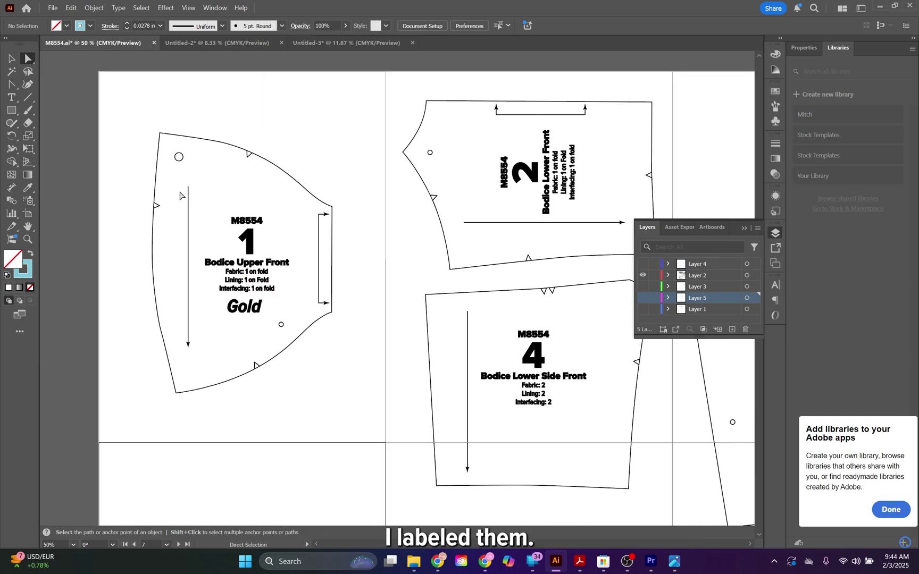
scroll(181, 193, right, 10)
key(ctrl+minus)
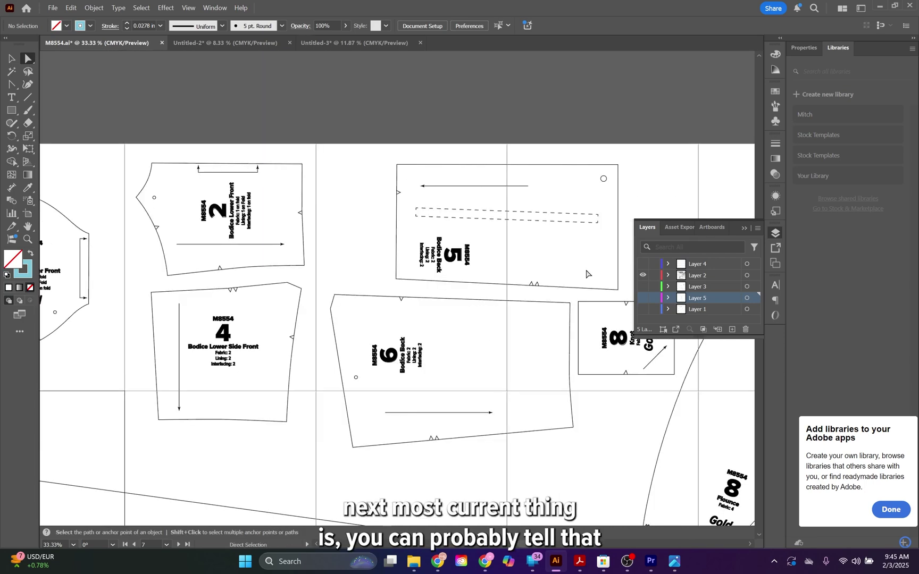
scroll(586, 273, left, 2)
scroll(586, 274, left, 2)
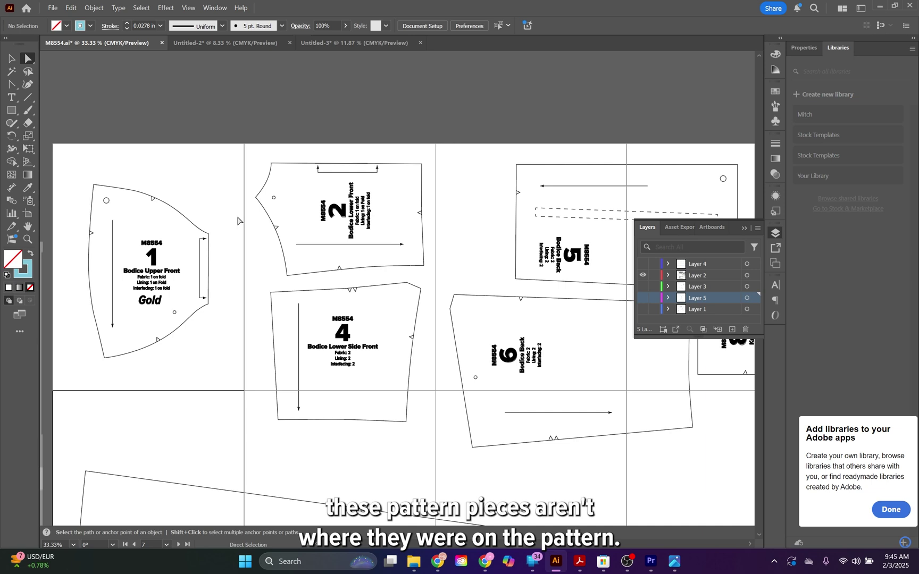
scroll(431, 244, left, 2)
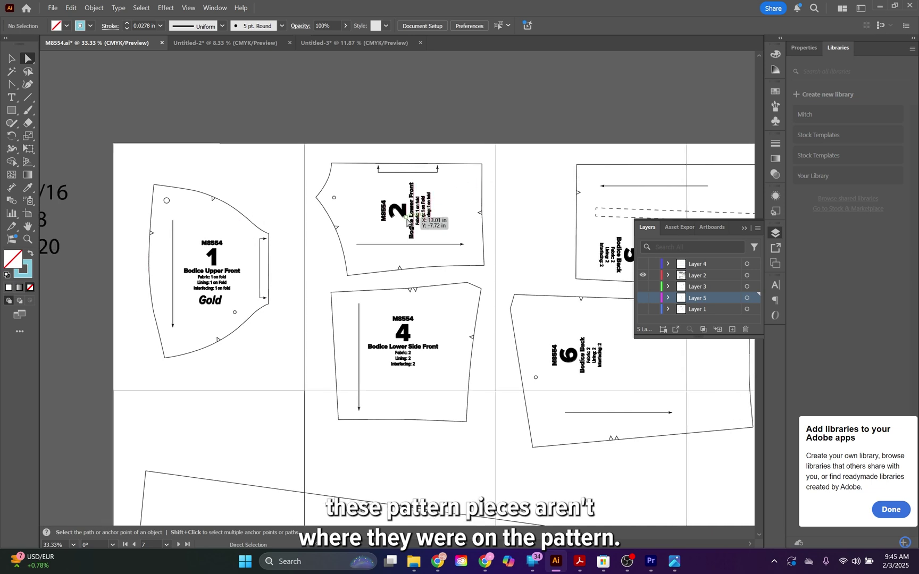
scroll(410, 219, right, 1)
click(643, 309)
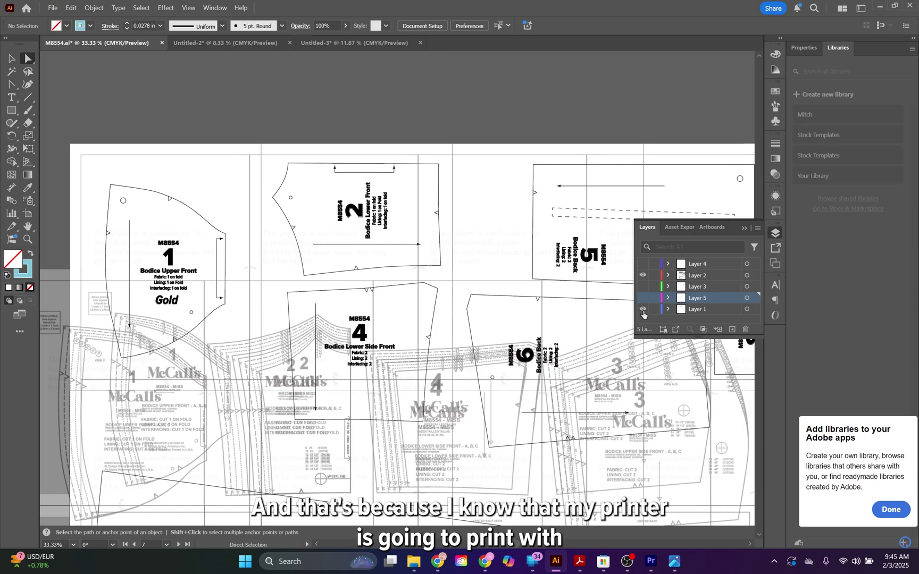
click(642, 310)
scroll(410, 383, right, 2)
scroll(411, 384, right, 2)
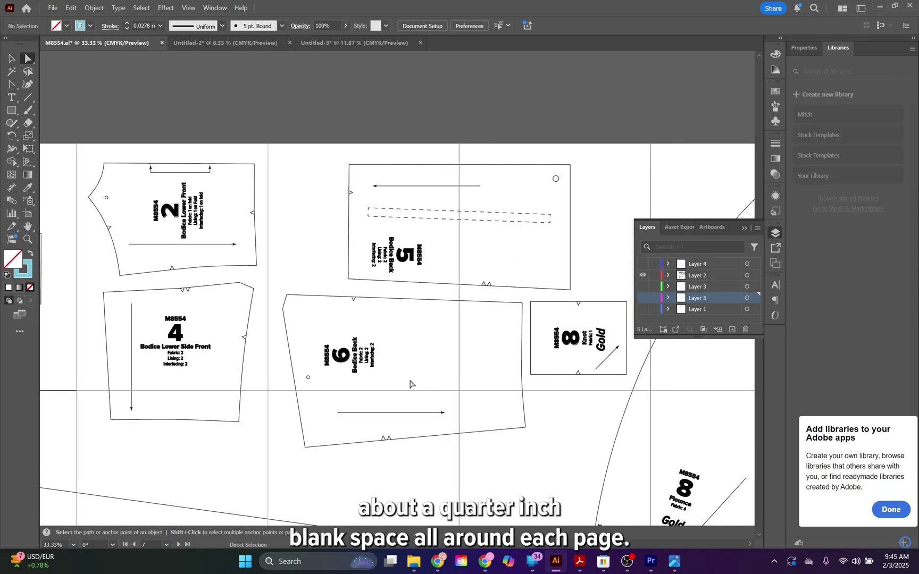
scroll(444, 293, left, 1)
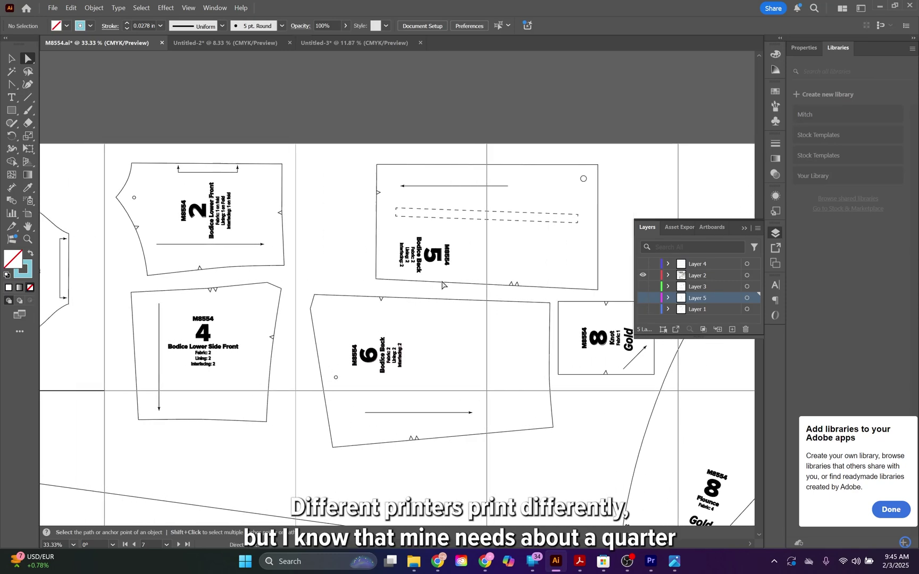
scroll(443, 290, left, 1)
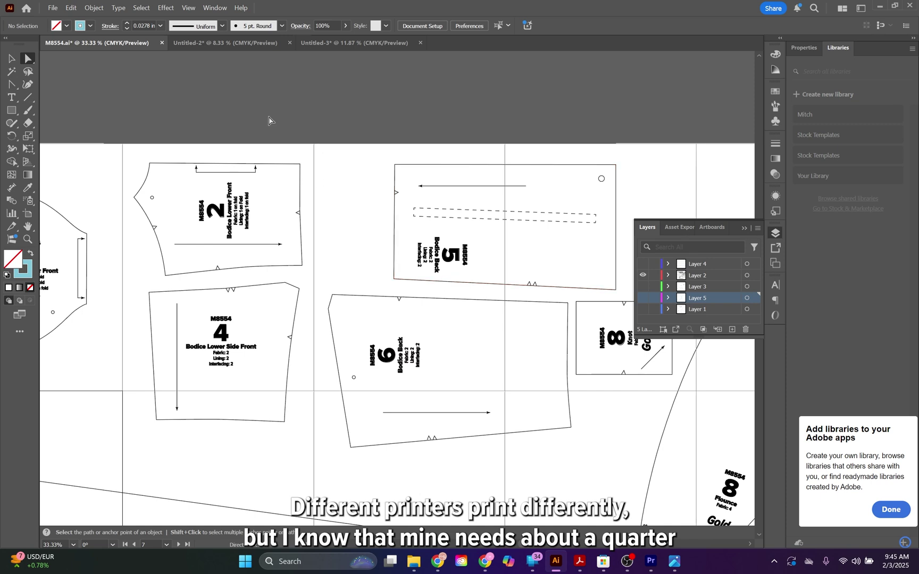
scroll(292, 97, left, 2)
scroll(291, 96, left, 2)
scroll(145, 148, left, 1)
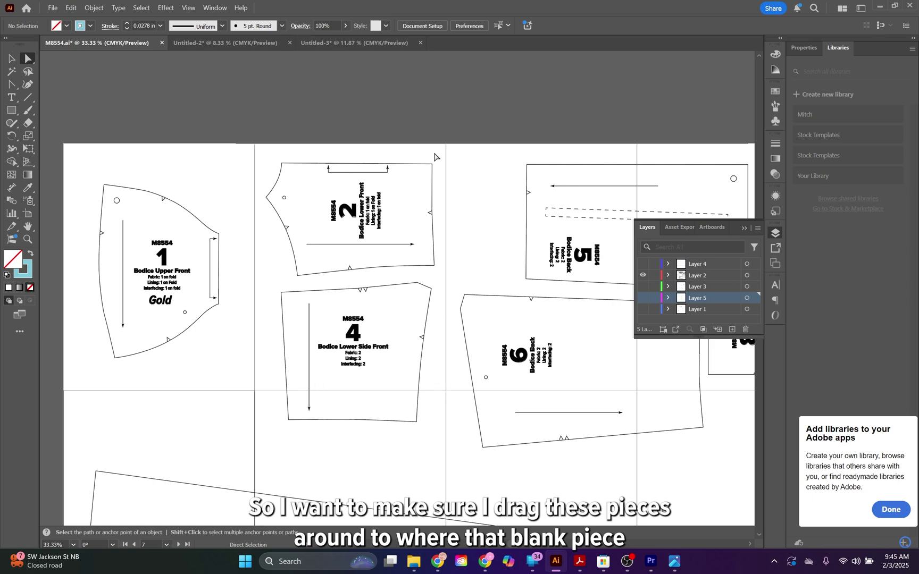
scroll(434, 157, left, 1)
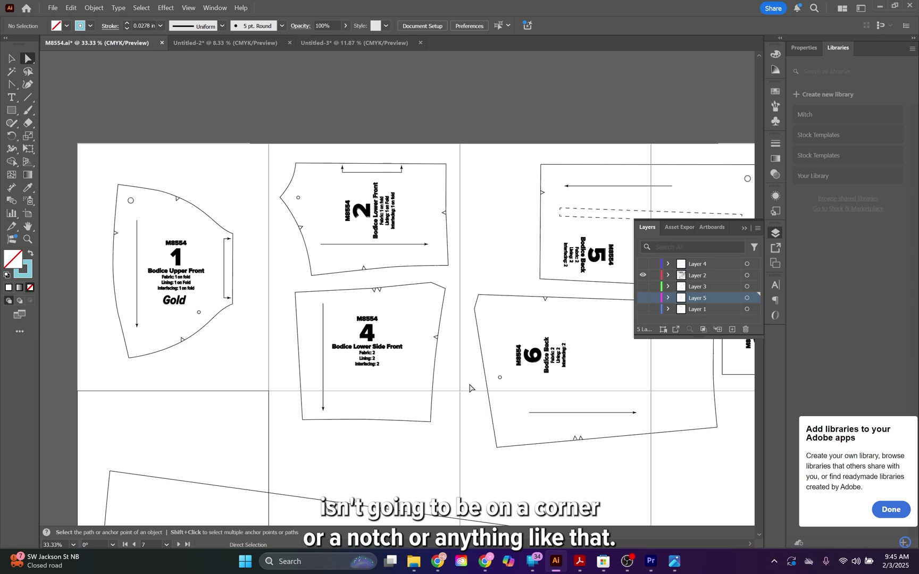
scroll(653, 143, right, 1)
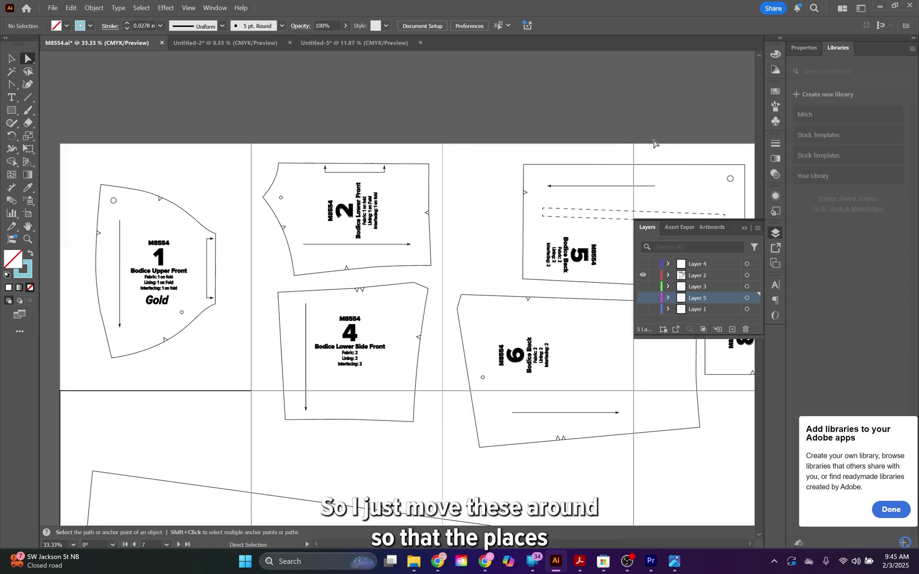
scroll(653, 143, right, 4)
scroll(652, 145, right, 2)
scroll(653, 144, right, 2)
scroll(653, 144, right, 5)
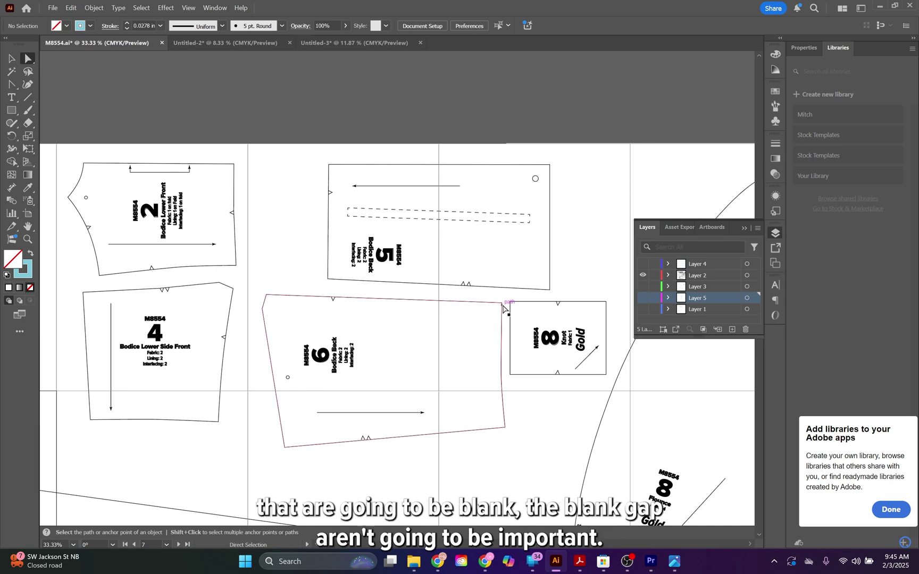
scroll(516, 416, right, 1)
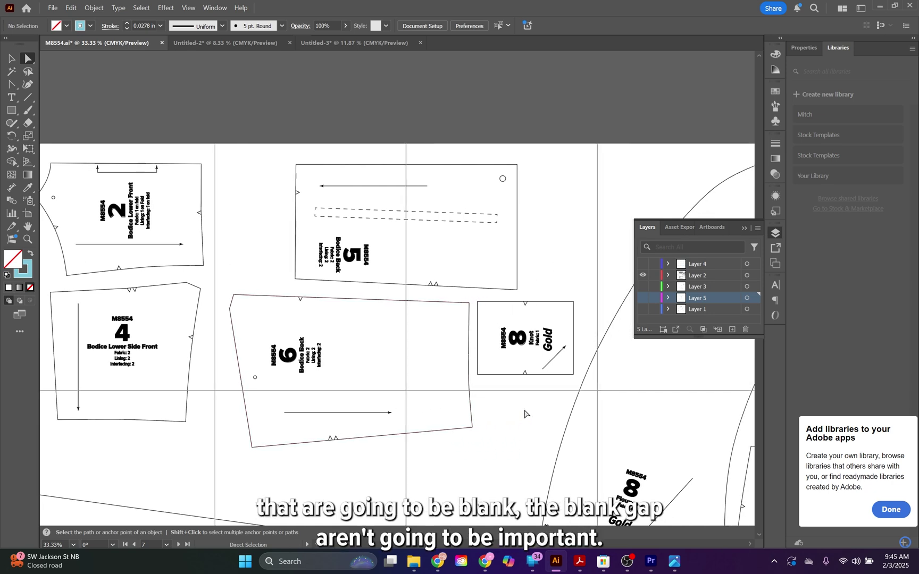
scroll(527, 383, right, 6)
scroll(526, 383, down, 1)
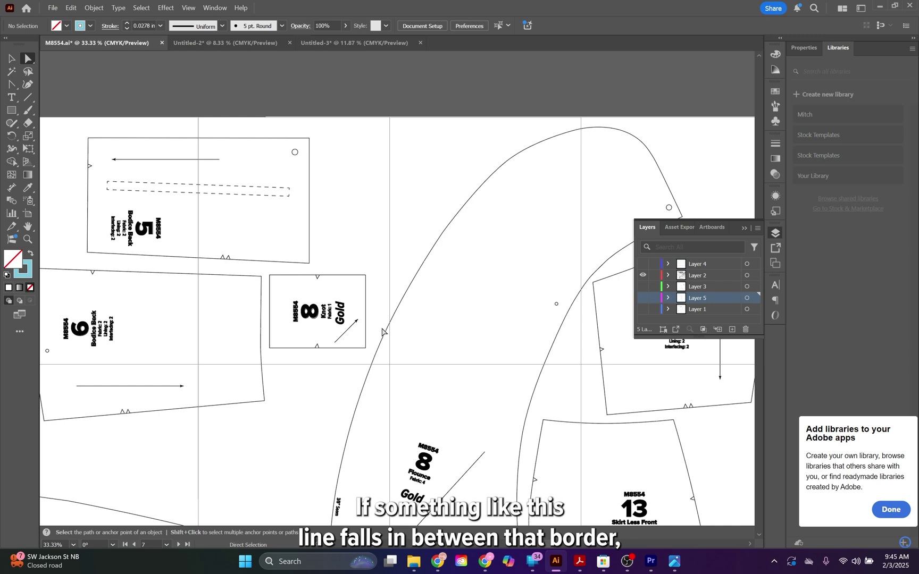
scroll(414, 285, down, 1)
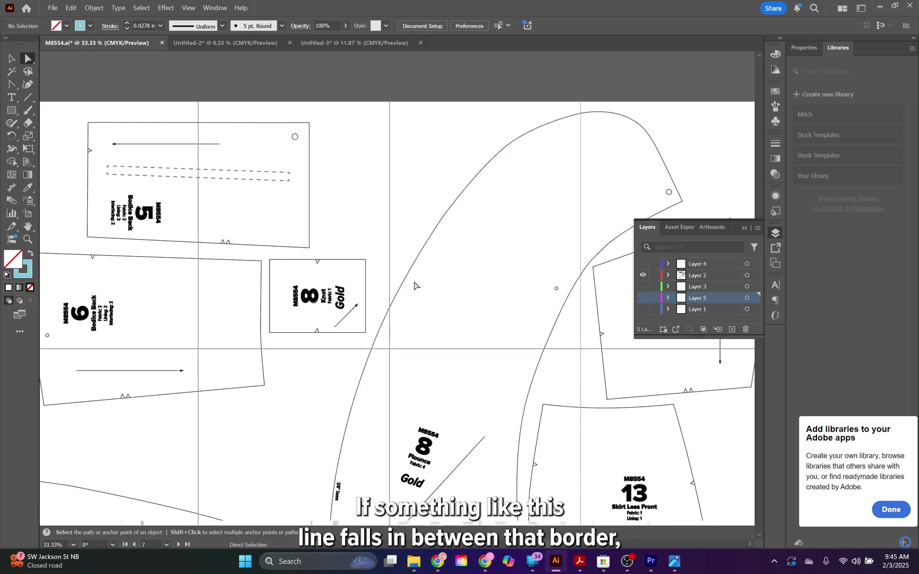
scroll(415, 285, down, 5)
scroll(414, 285, down, 1)
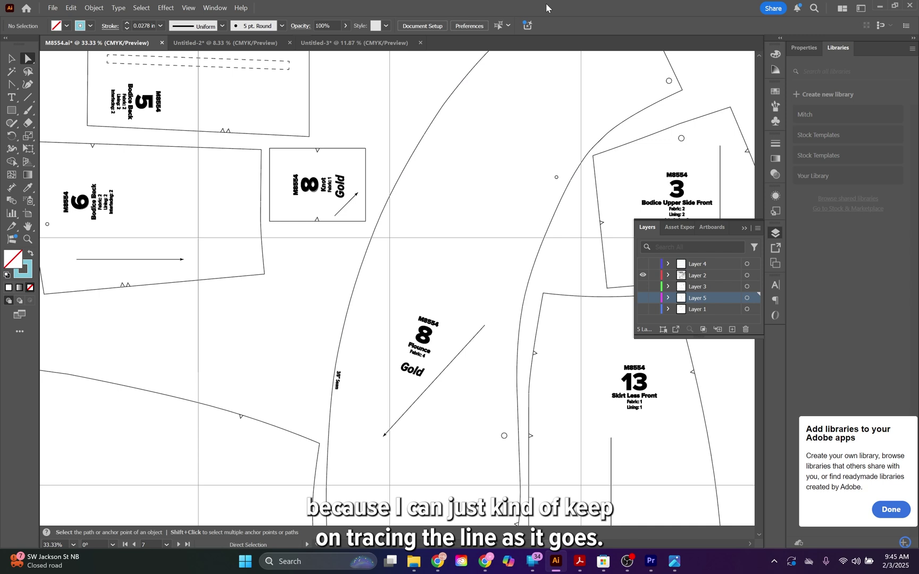
scroll(393, 253, up, 3)
scroll(393, 253, left, 2)
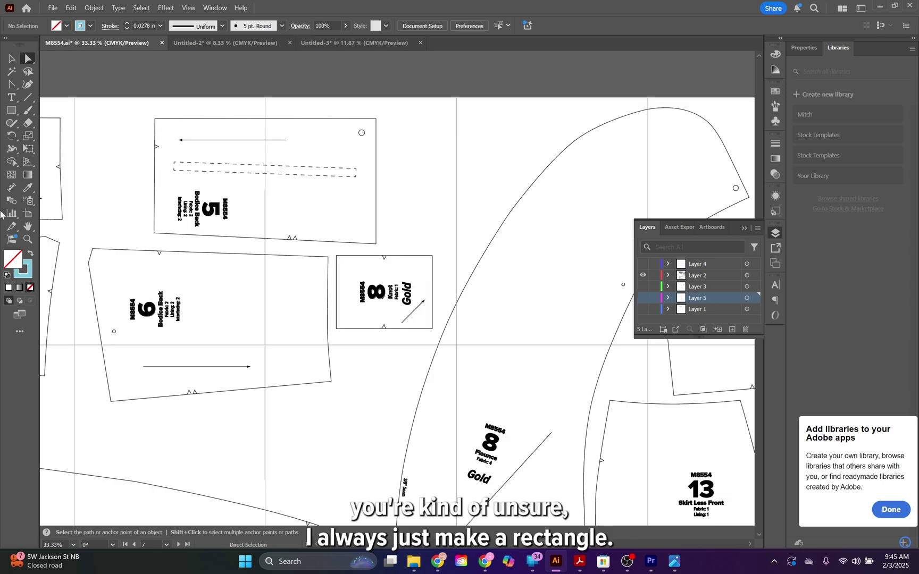
- Draw an 8.5 × 11 in letter-size rectangle
click(11, 110)
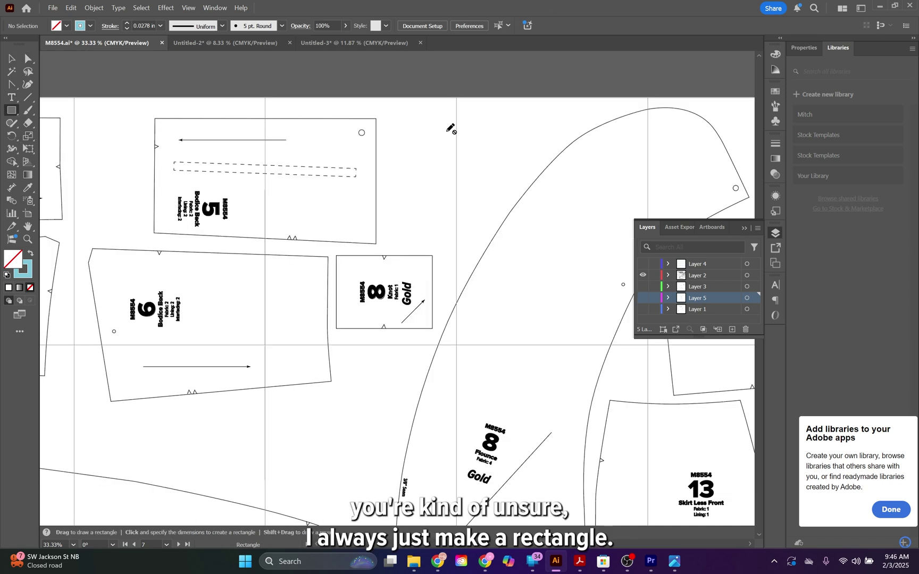
click(473, 150)
click(542, 188)
key(Return)
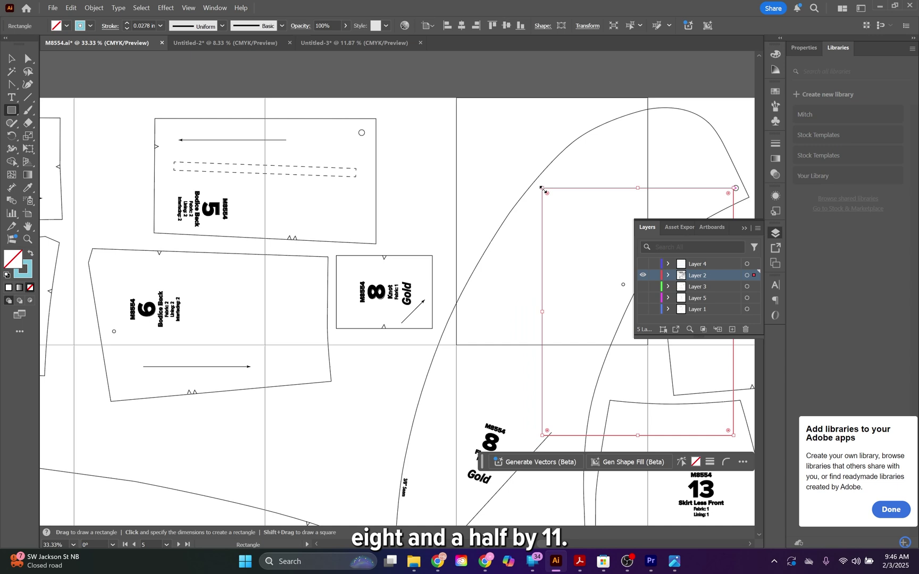
- Give the rectangle a 0.25 in stroke aligned to the inside
click(141, 25)
text(0.25)
key(Return)
click(109, 25)
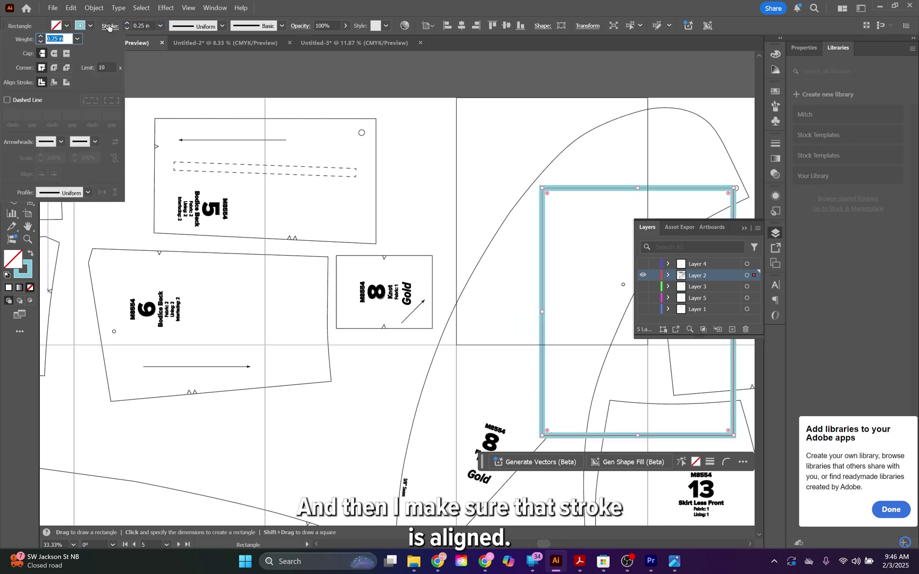
click(53, 83)
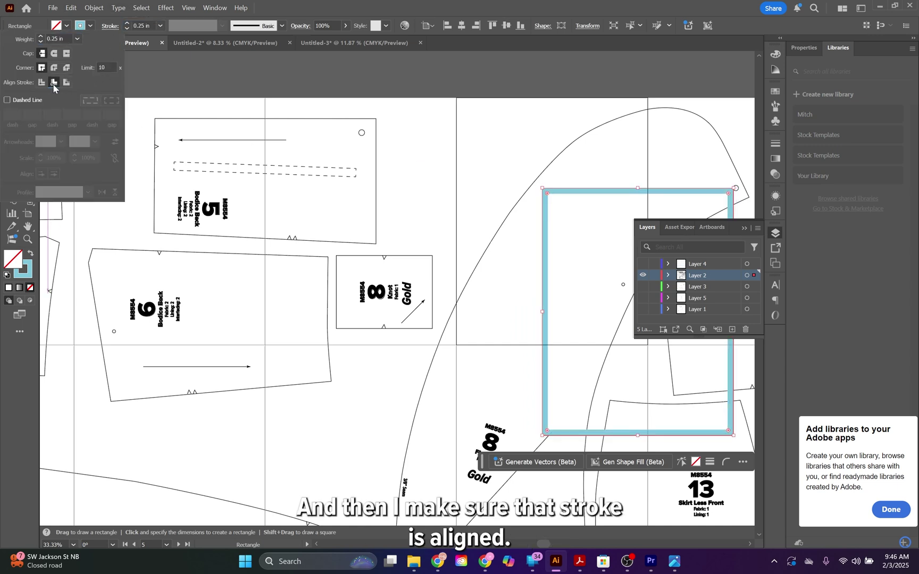
click(182, 71)
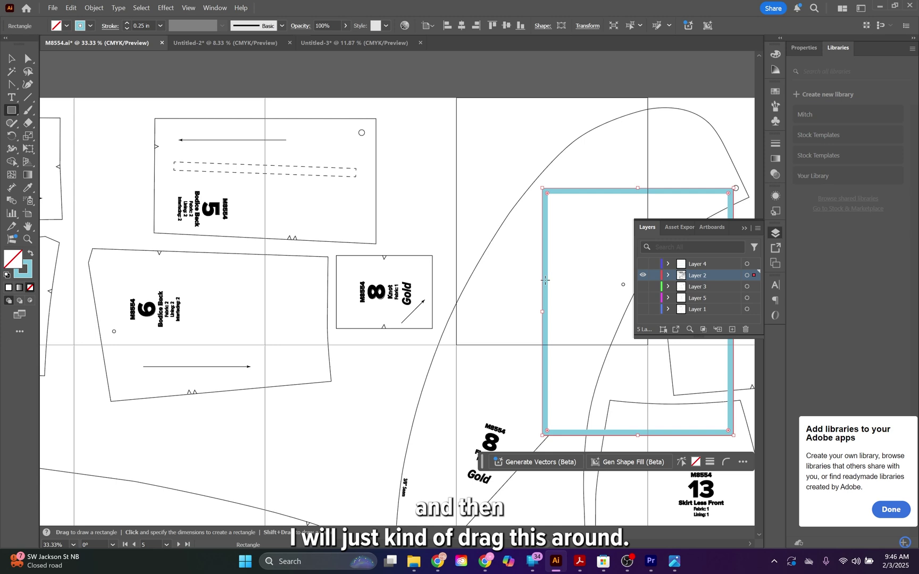
- Move the safe-area rectangle onto an upper page tile, then onto the neighbouring tile
key(v)
mouse_move(546, 244)
mouse_down()
mouse_move(275, 159)
mouse_move(269, 146)
mouse_up()
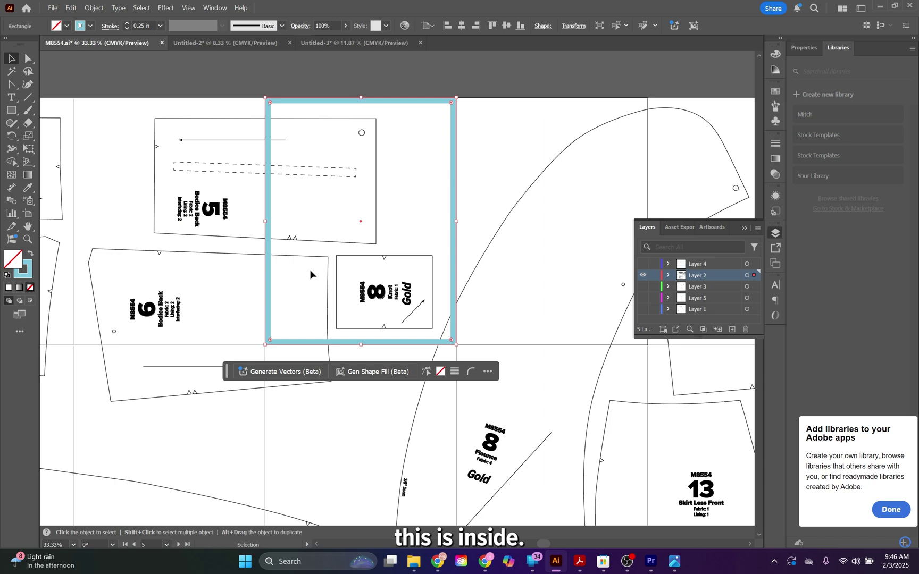
scroll(347, 265, right, 2)
scroll(347, 266, right, 3)
scroll(347, 266, right, 5)
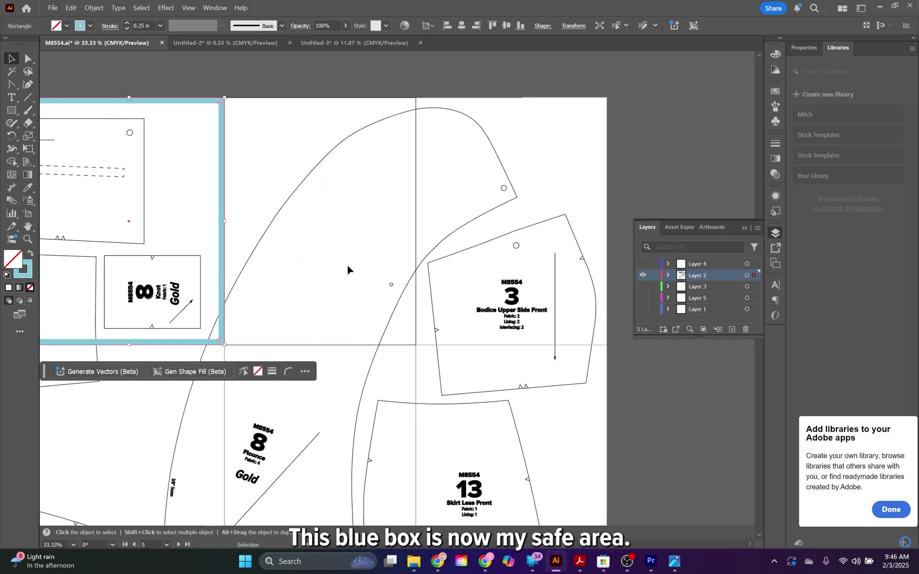
mouse_move(223, 283)
mouse_down()
mouse_move(614, 262)
mouse_move(606, 283)
mouse_move(605, 439)
mouse_up()
scroll(606, 439, down, 3)
scroll(606, 438, down, 3)
key(ctrl+minus)
click(572, 352)
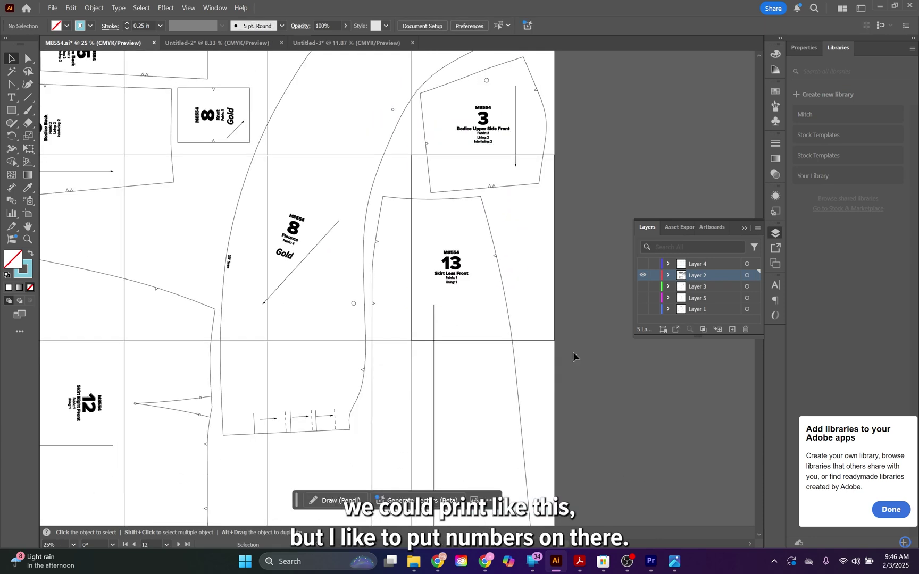
scroll(573, 352, left, 3)
scroll(573, 351, up, 3)
scroll(572, 352, left, 4)
scroll(573, 352, down, 3)
scroll(573, 352, down, 2)
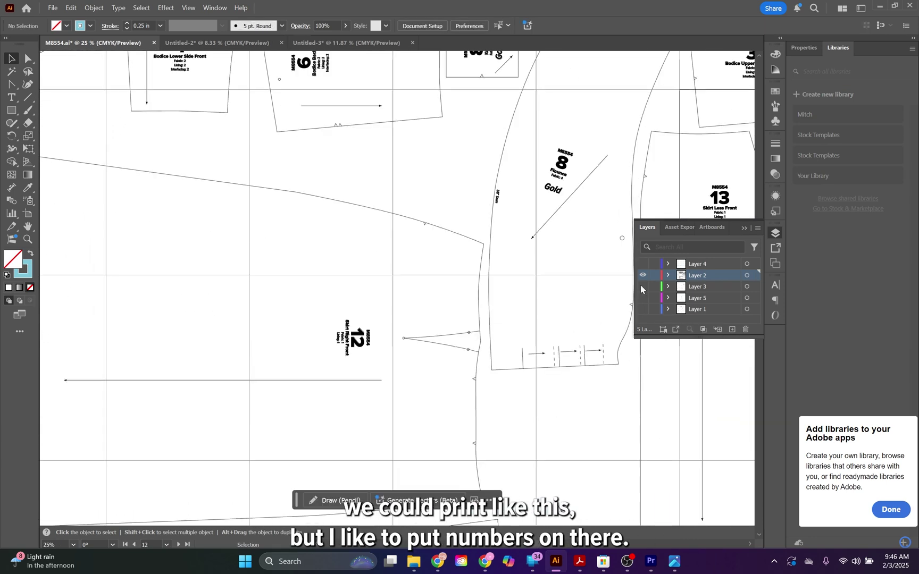
click(642, 263)
key(ctrl+minus)
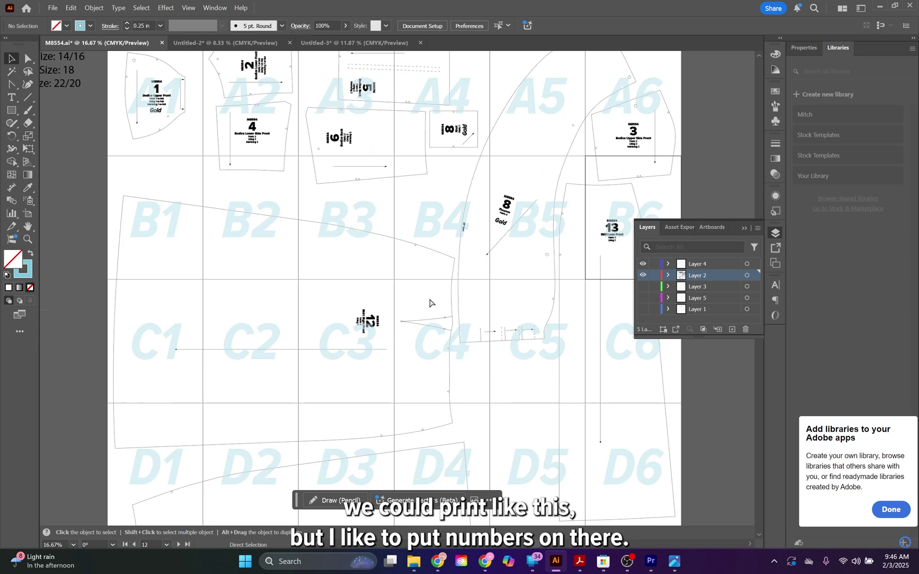
key(ctrl+minus)
click(309, 109)
click(663, 138)
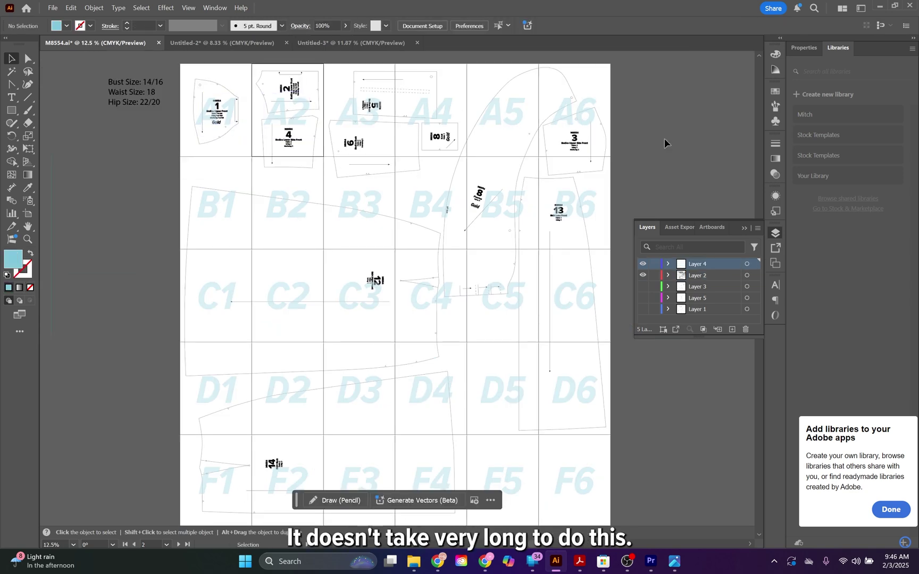
scroll(297, 368, down, 1)
scroll(297, 369, down, 2)
scroll(297, 368, up, 5)
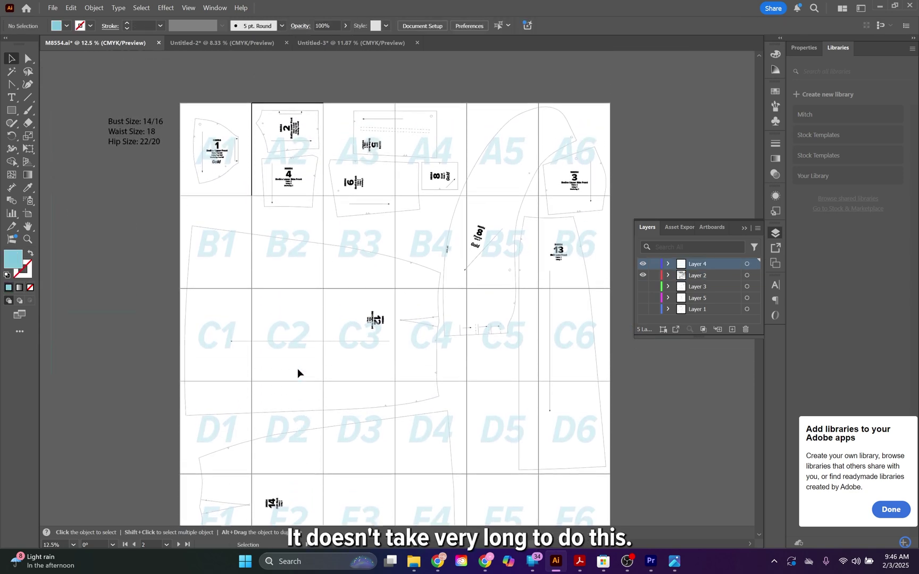
scroll(572, 81, down, 2)
click(642, 265)
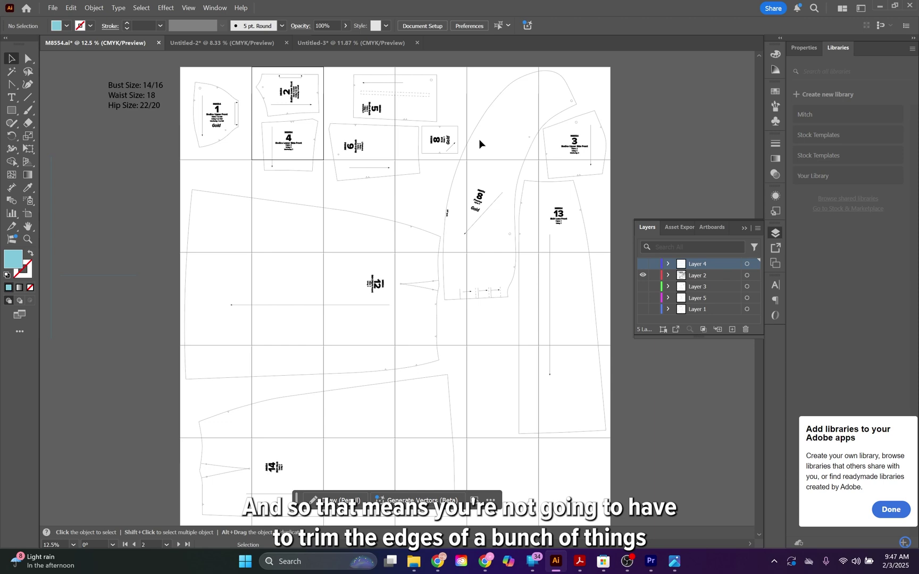
scroll(602, 258, down, 1)
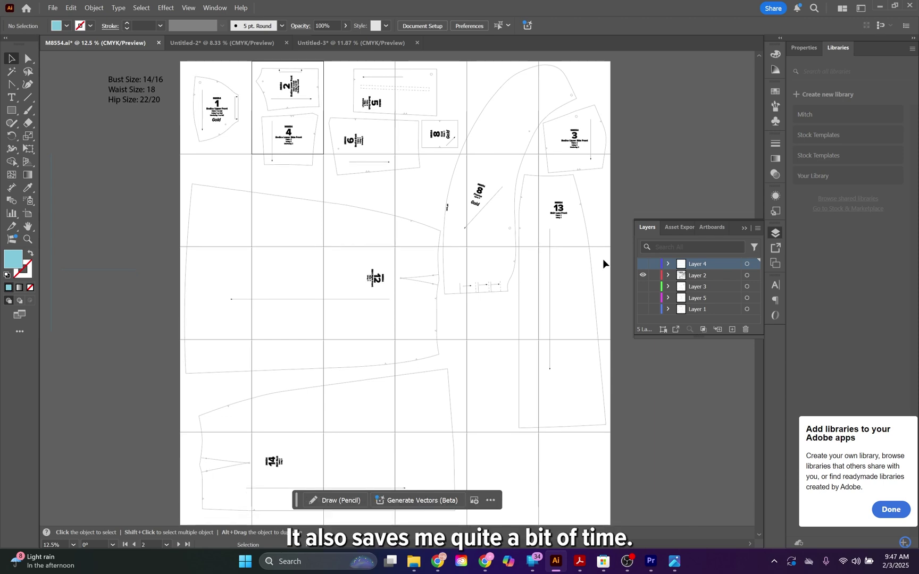
scroll(602, 263, down, 5)
scroll(602, 264, up, 1)
scroll(603, 263, up, 1)
scroll(603, 263, up, 5)
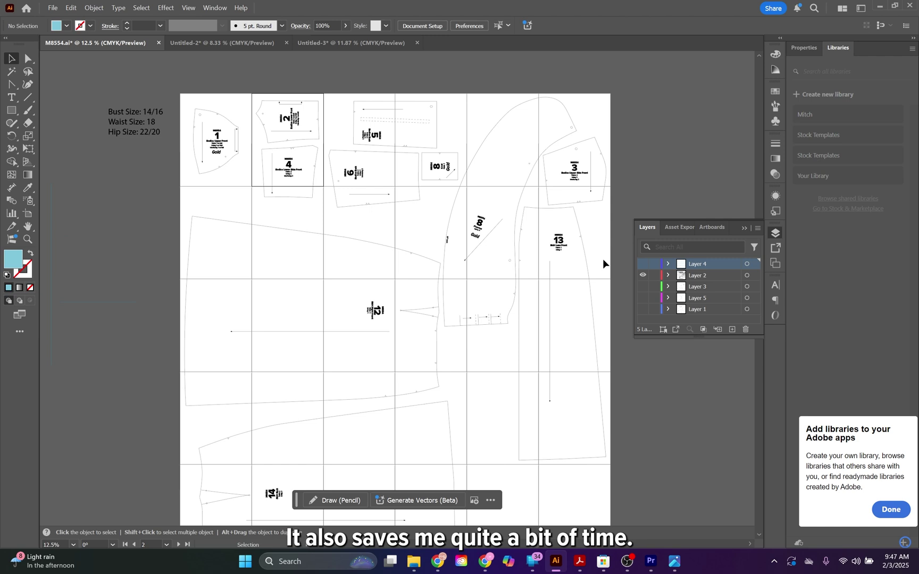